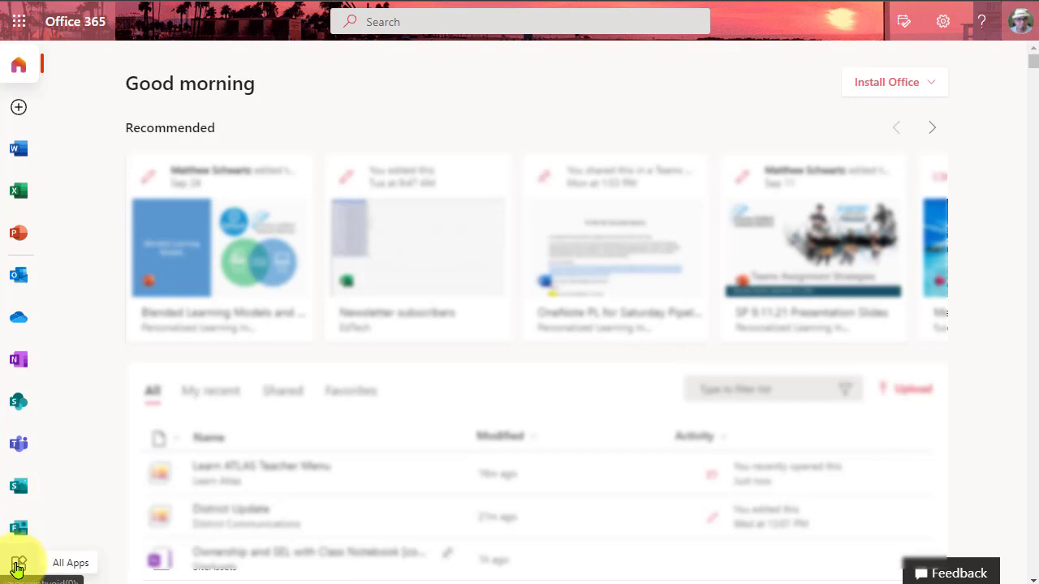
Show the full list of Office 365 apps.
click(16, 564)
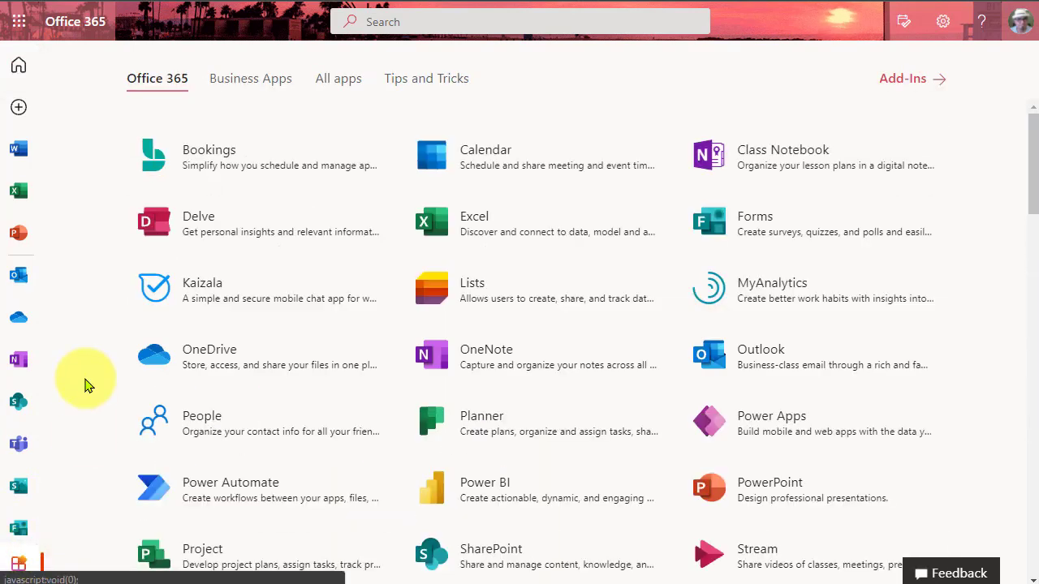
mouse_move(207, 170)
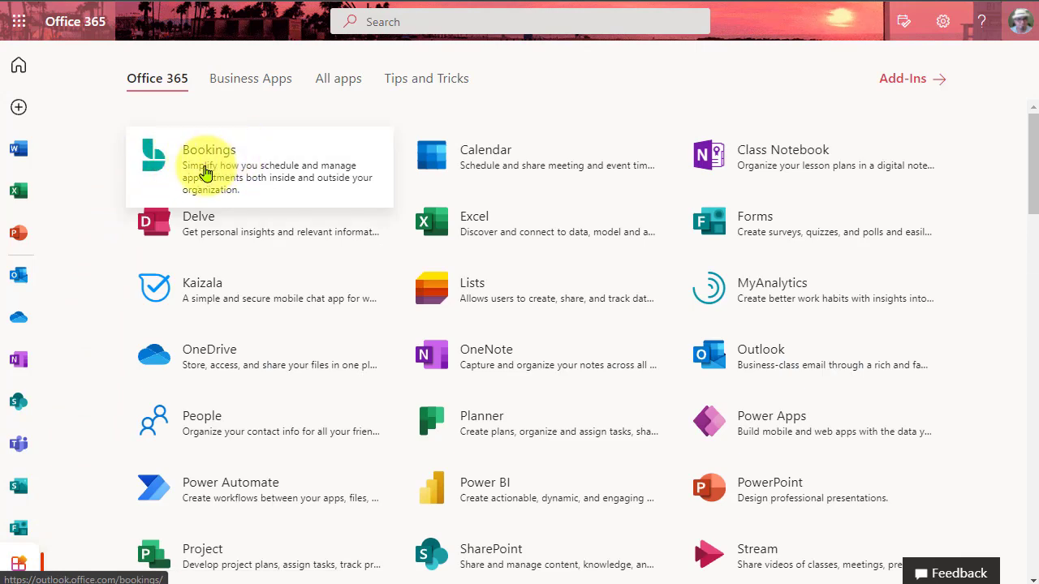
Launch Bookings, switch to the new experience, and open the calendar list.
click(207, 169)
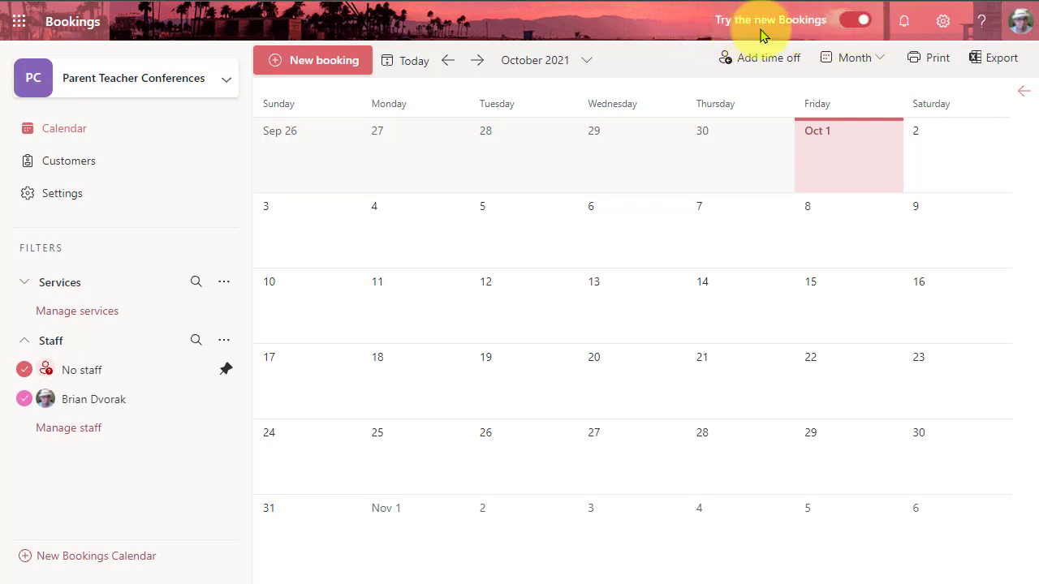
click(856, 24)
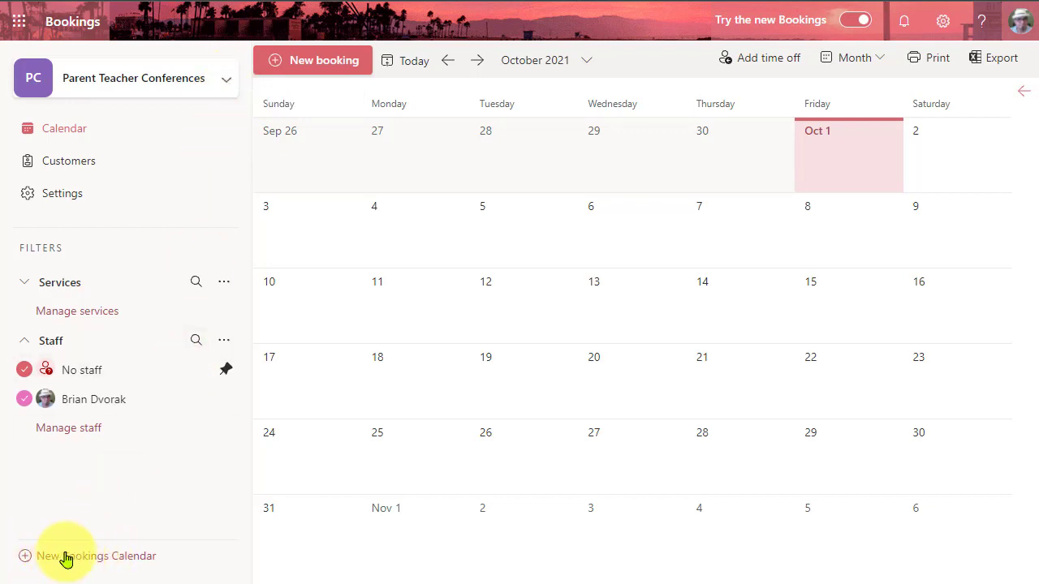
click(228, 82)
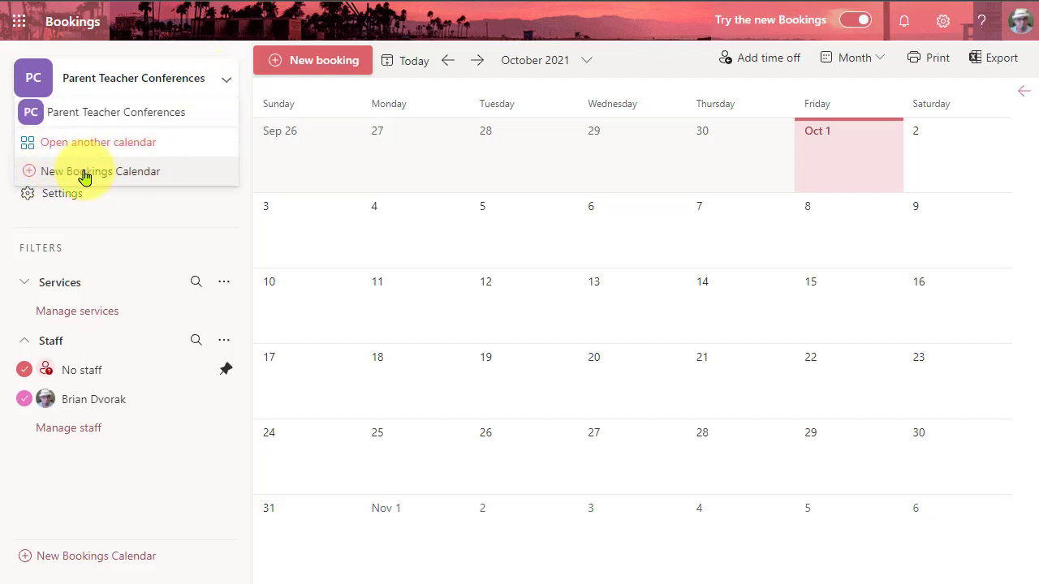
Create a calendar from scratch named for the teacher, with business type Education.
click(85, 172)
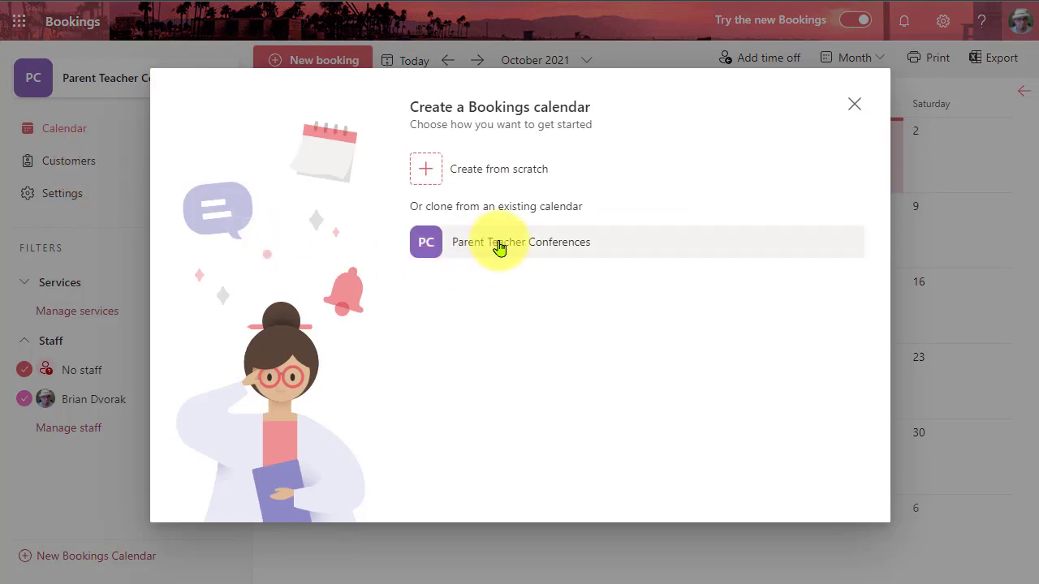
click(431, 175)
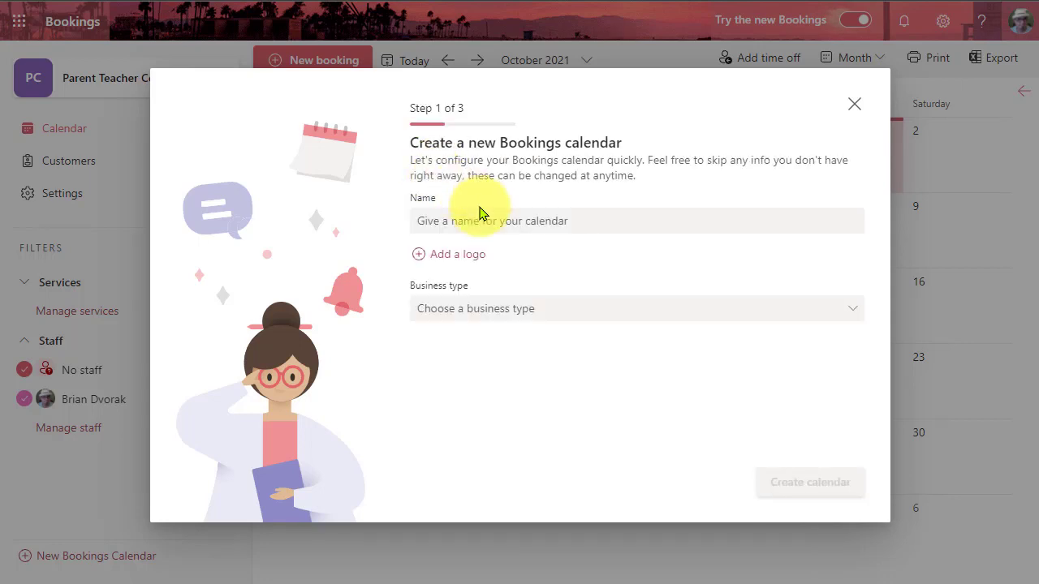
click(589, 221)
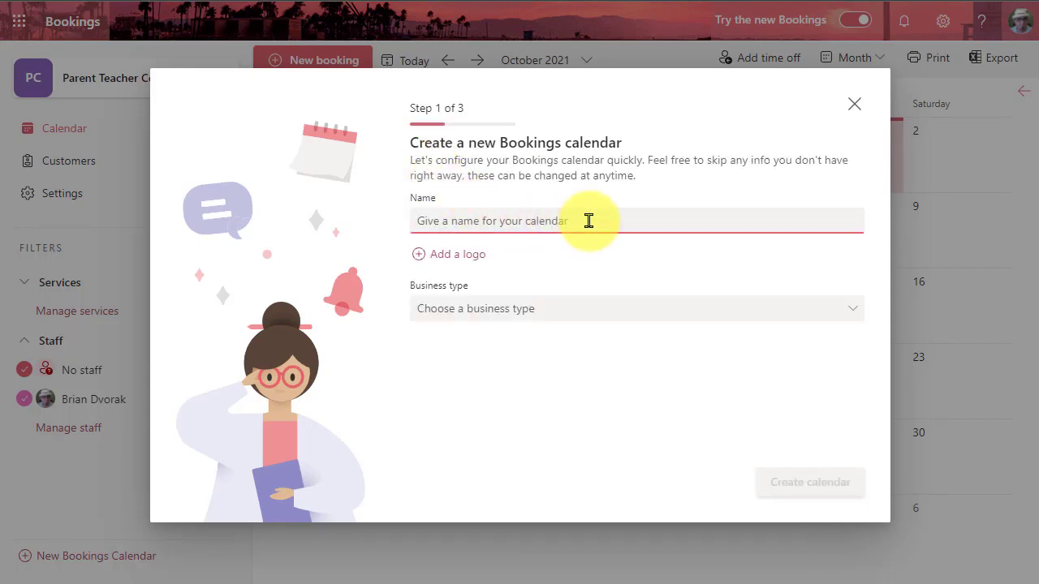
text(Mr. Dvorak)
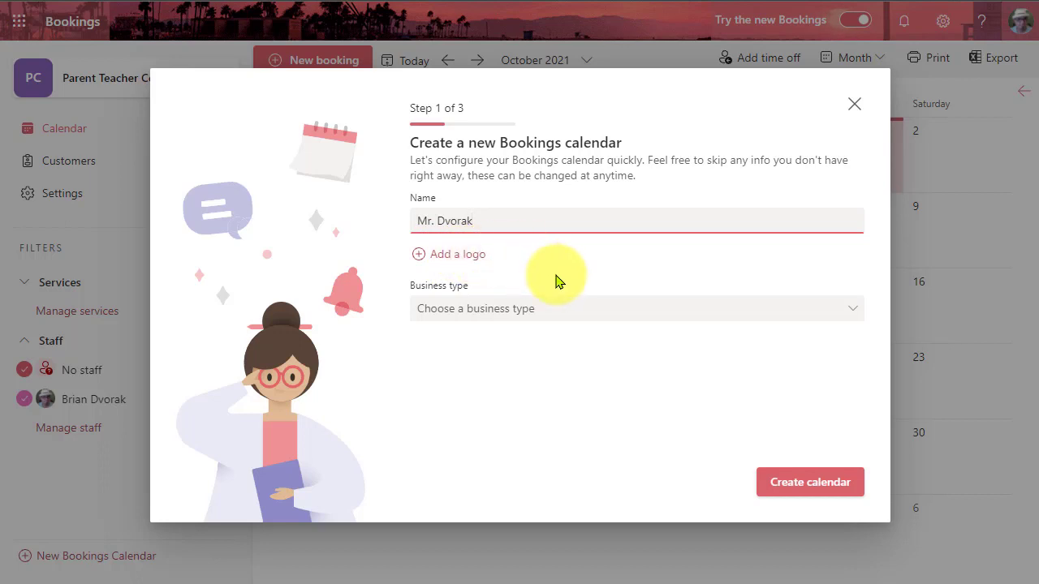
click(807, 314)
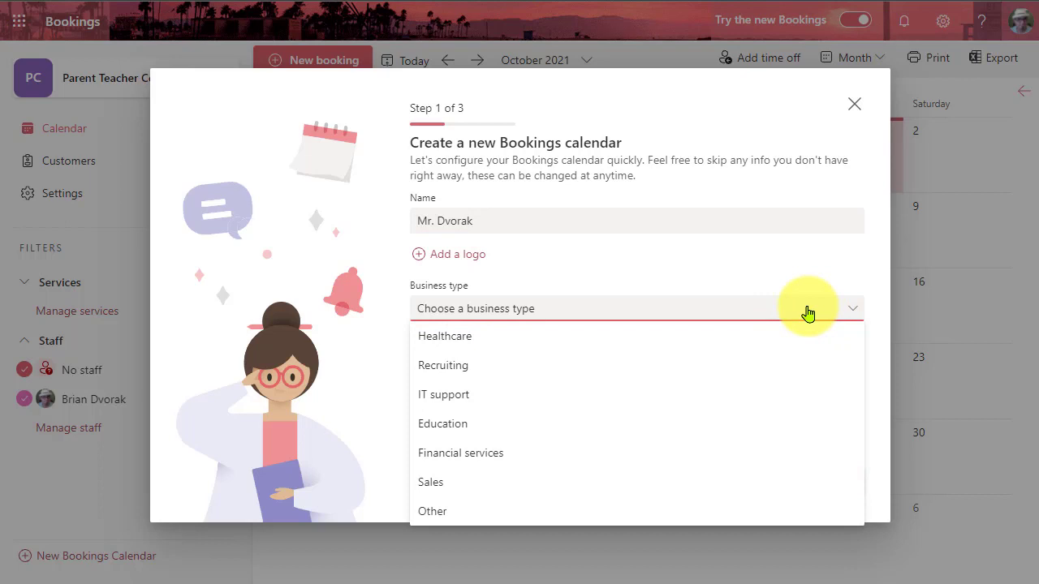
click(541, 424)
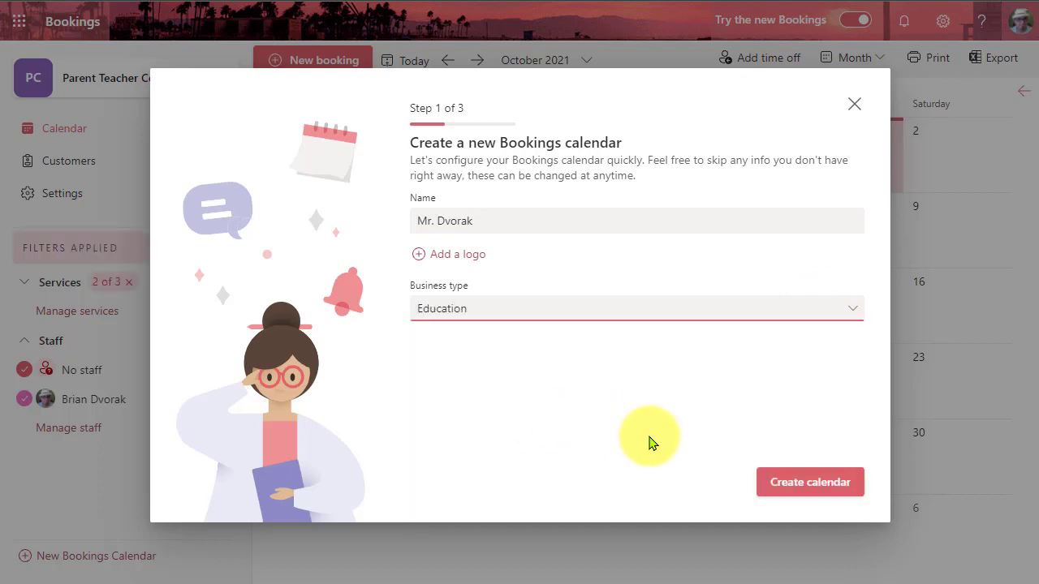
click(836, 485)
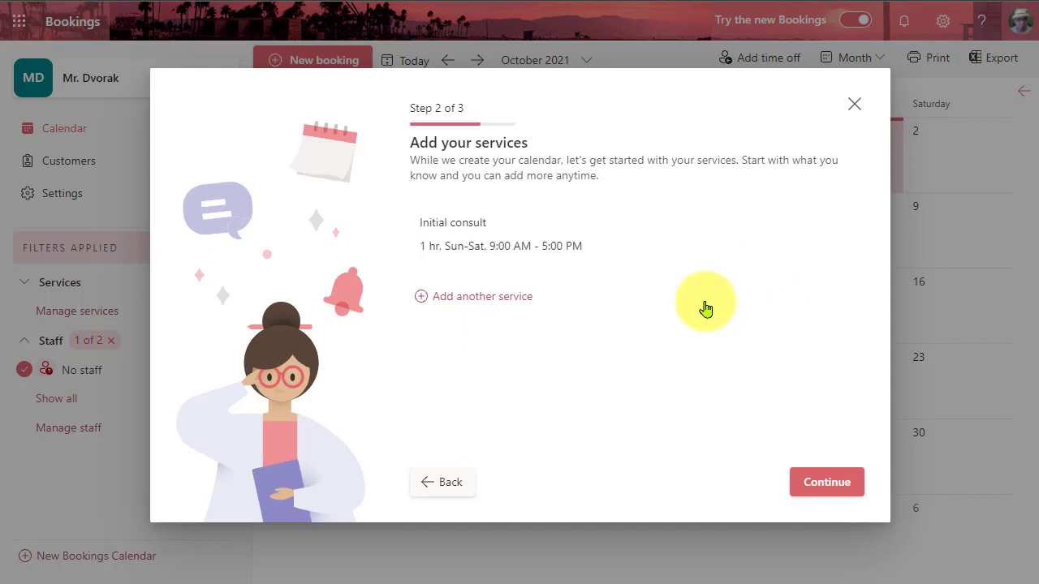
Start adding another service to the new calendar.
click(423, 298)
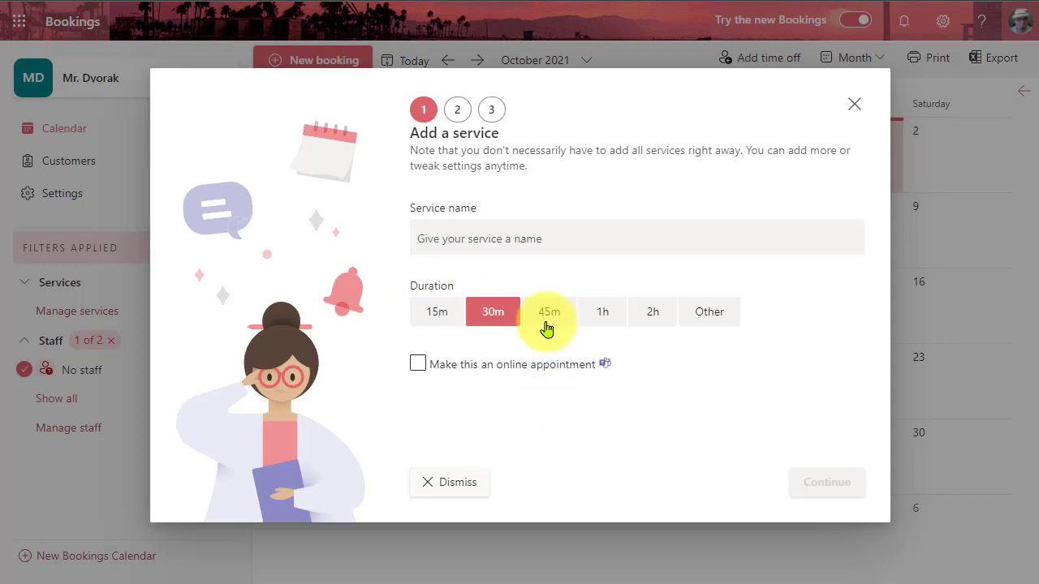
Name the service 'Parent Conferences', give it a custom duration of 20, and make it online.
click(571, 233)
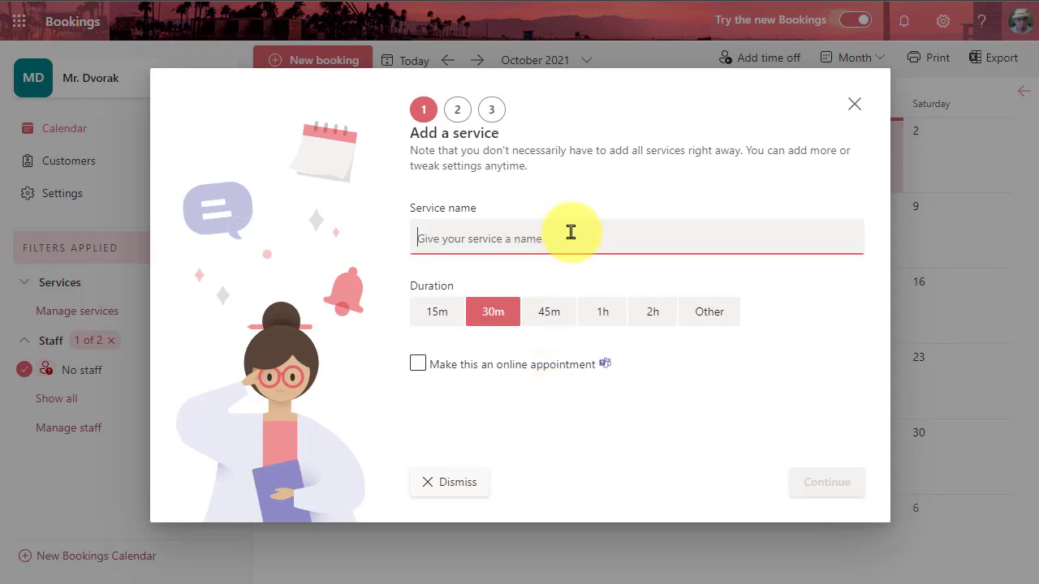
text(Parent Conference)
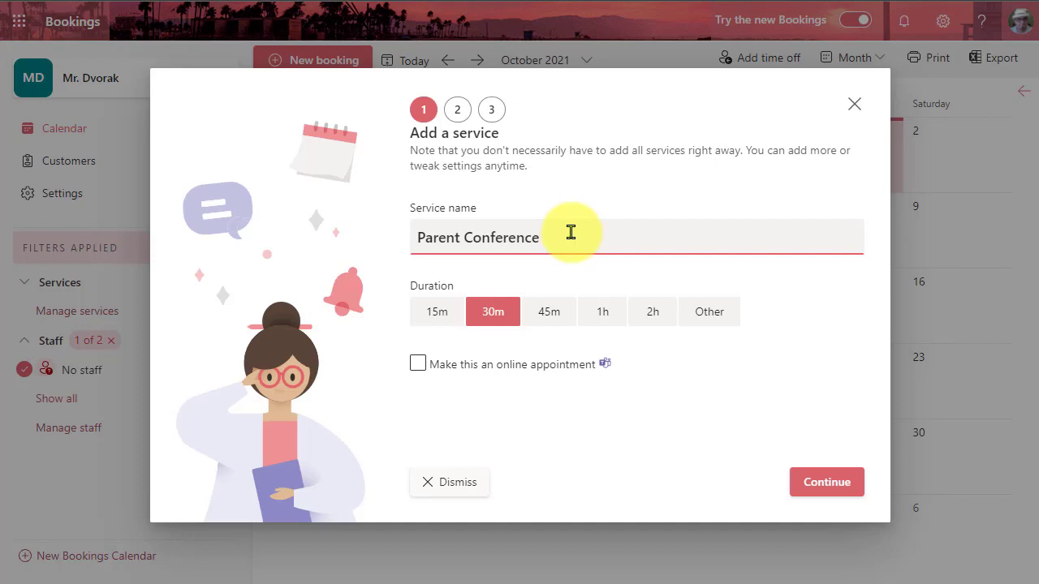
text(s)
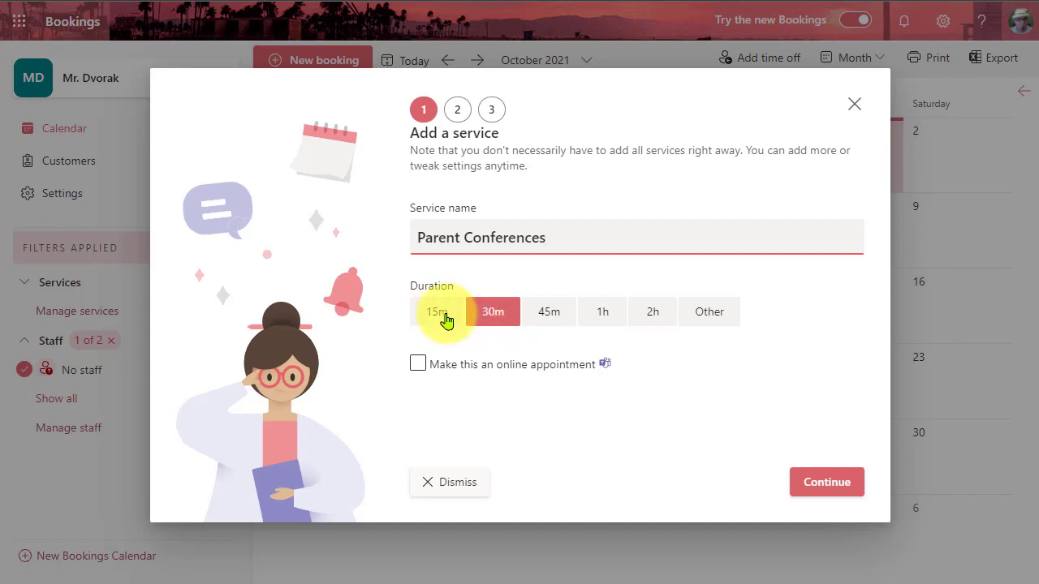
click(712, 319)
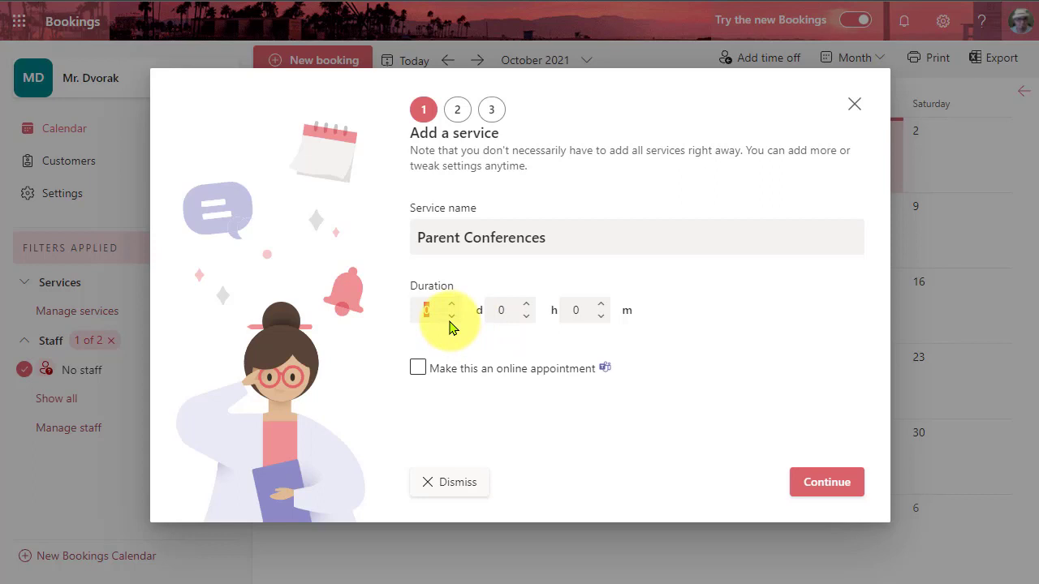
text(20)
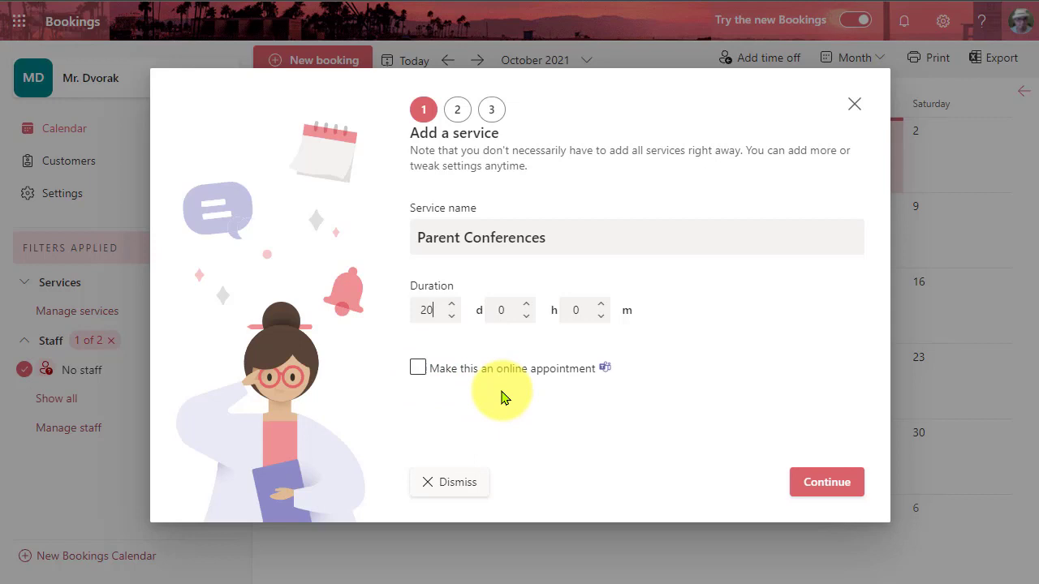
click(419, 369)
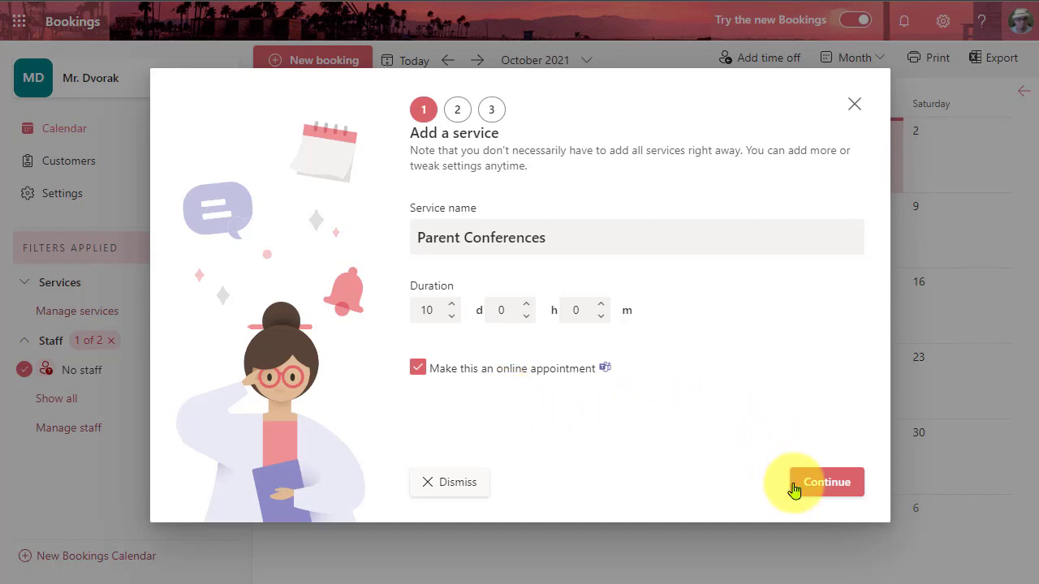
Limit Parent Conferences availability to Monday–Friday starting at 7:30 AM.
click(825, 485)
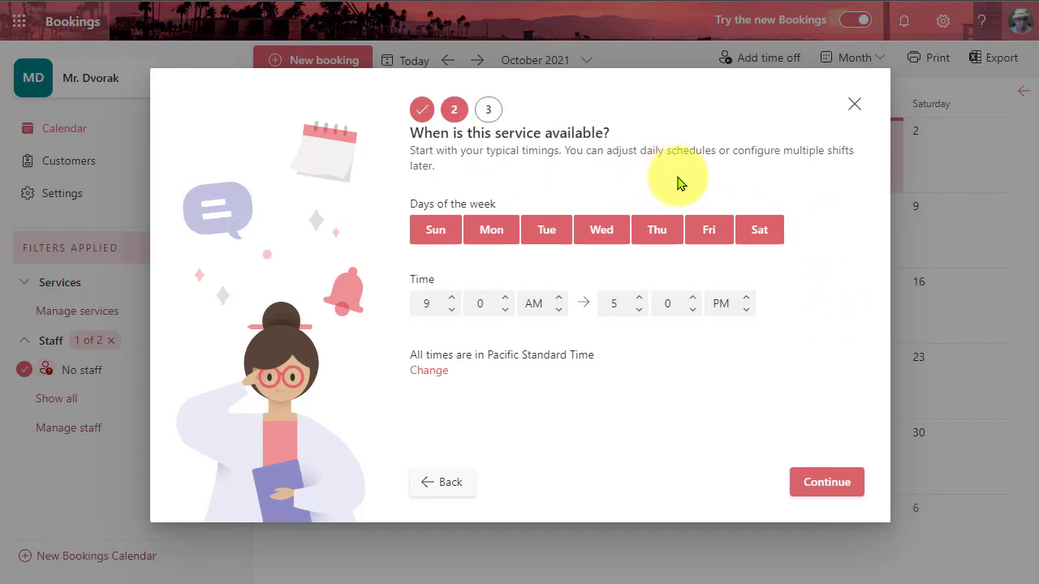
click(434, 235)
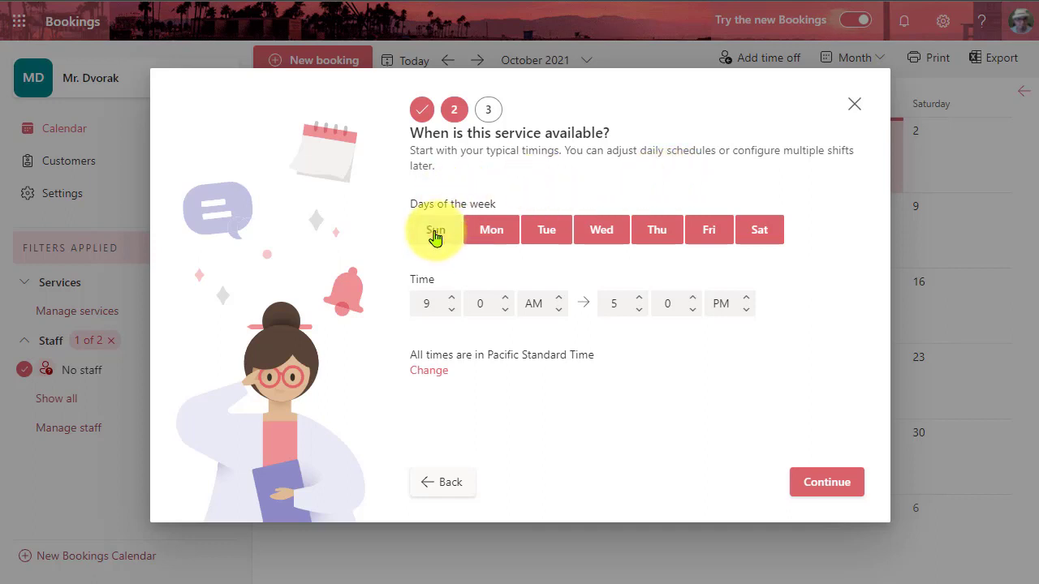
click(751, 234)
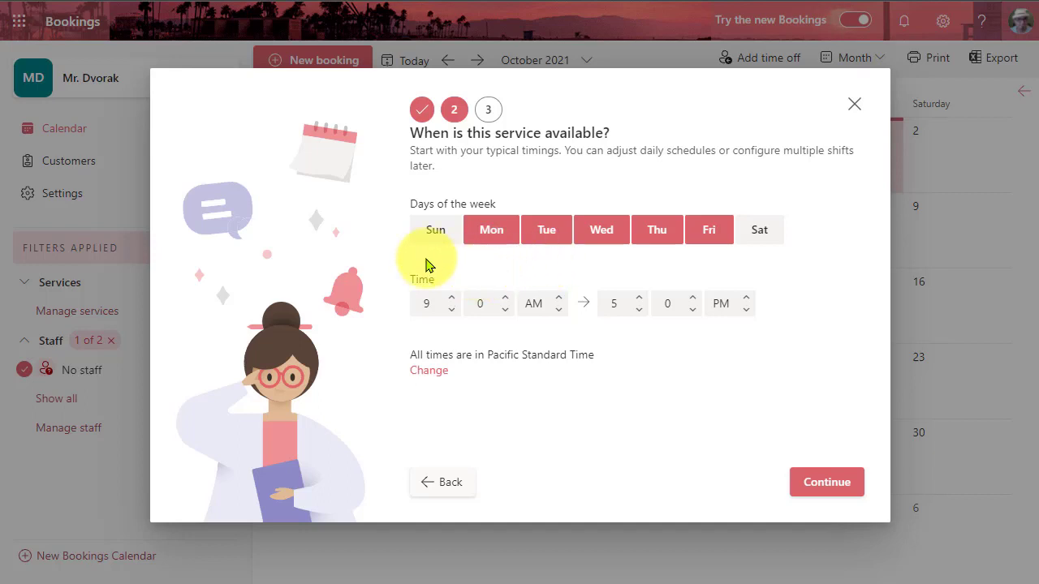
click(448, 313)
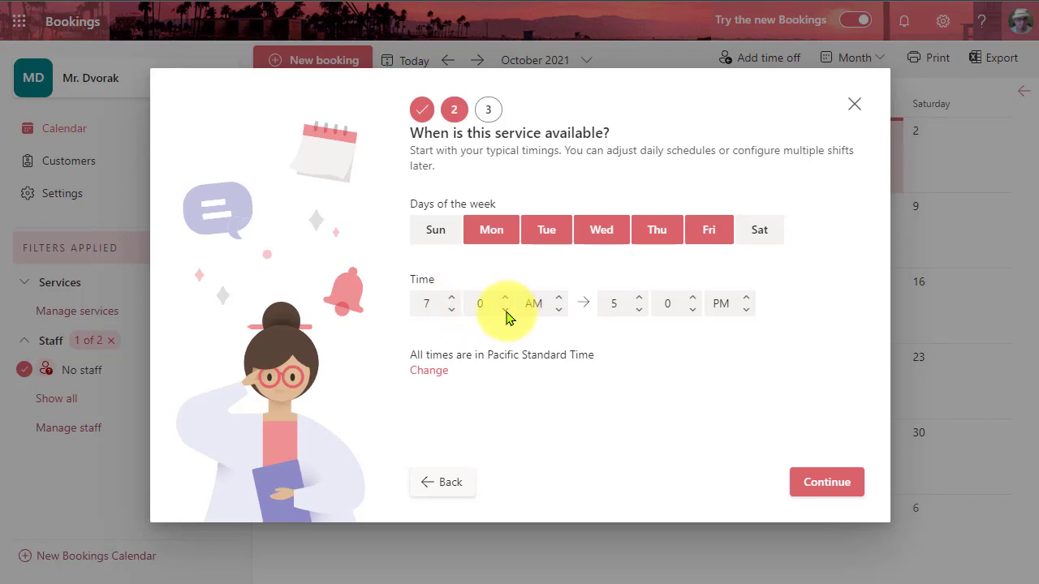
click(472, 303)
text(30)
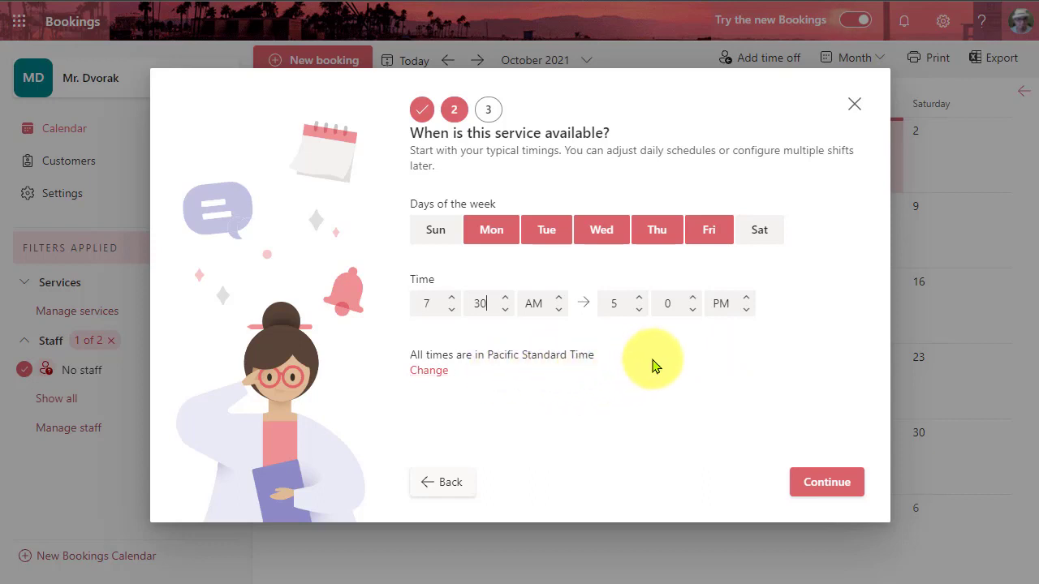
Assign the teacher as provider, leaving calendar-management rights off.
click(827, 485)
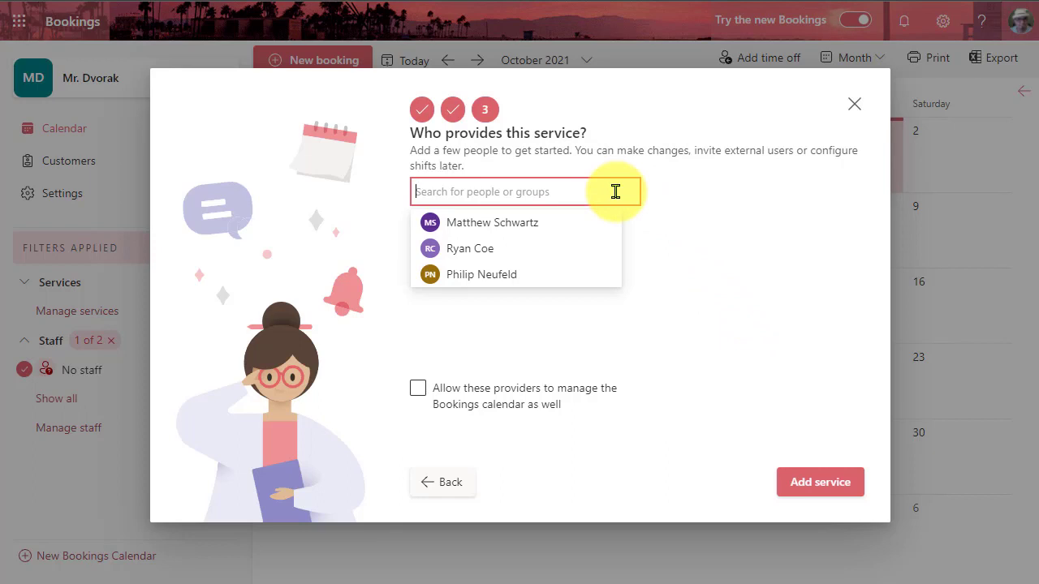
text(Brian D)
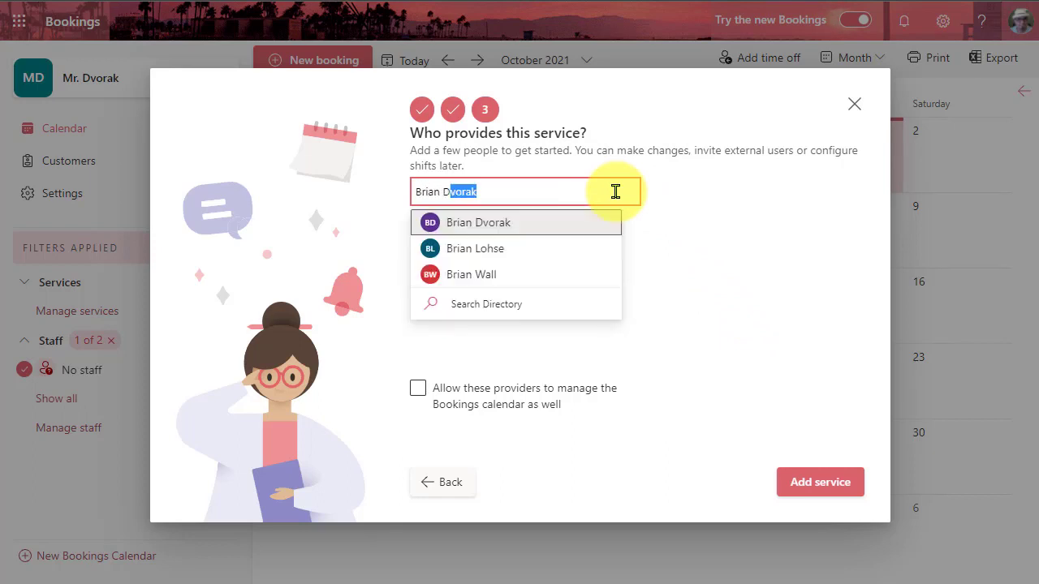
text(vorak)
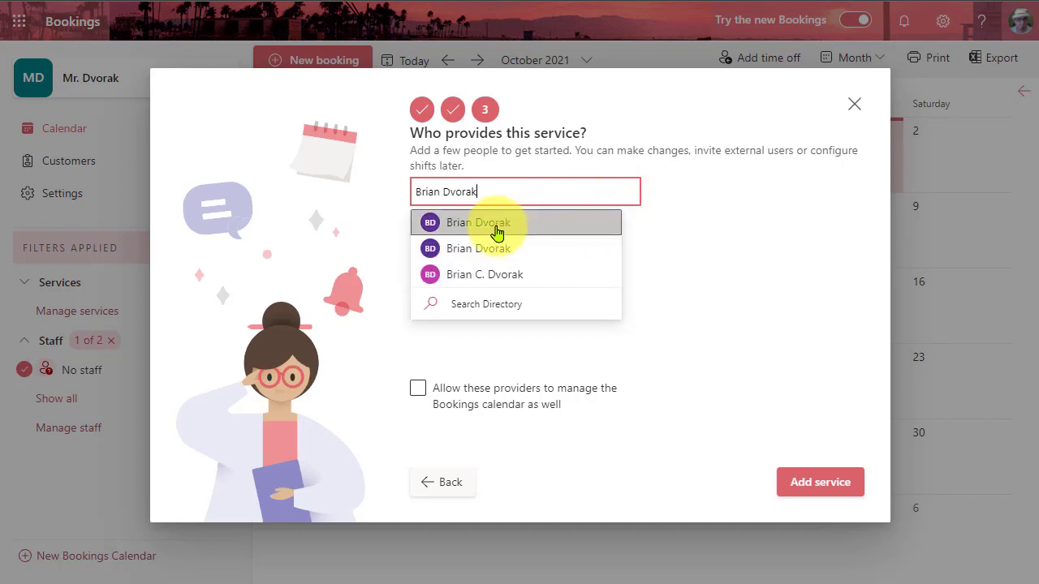
click(466, 227)
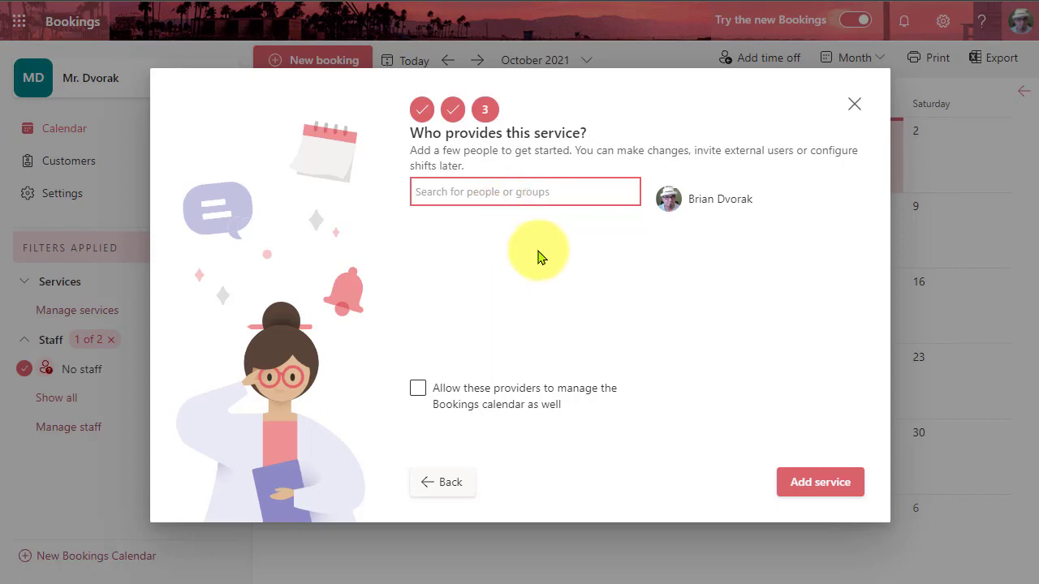
click(517, 411)
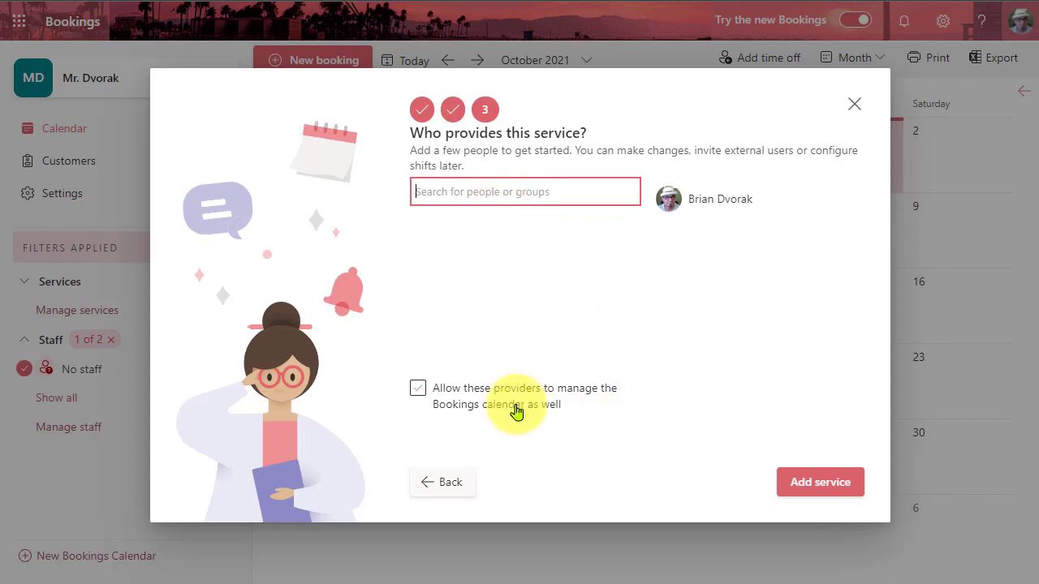
click(475, 401)
click(439, 394)
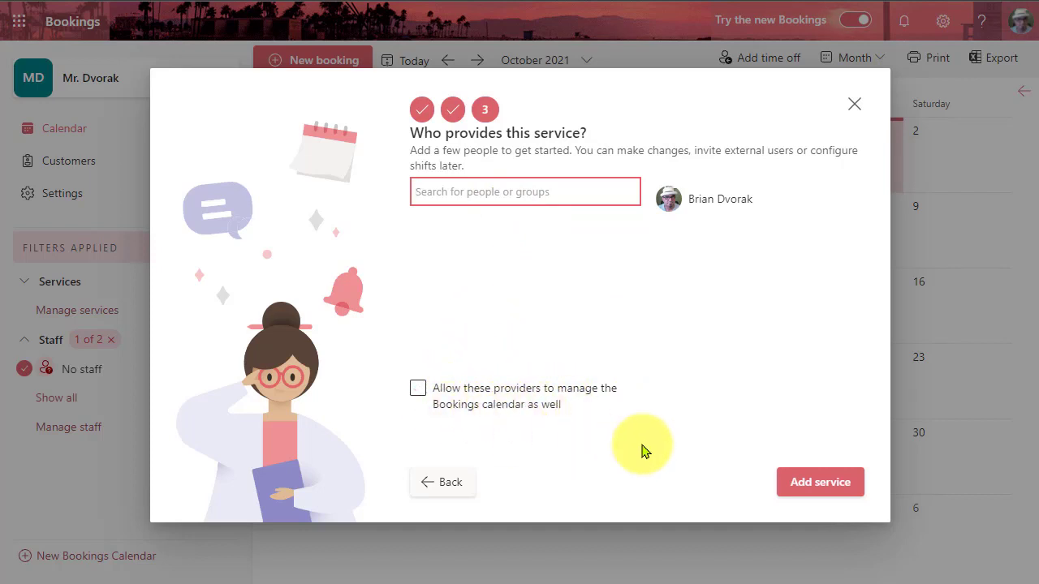
Add Parent Conferences and delete the default Initial consult service.
click(813, 483)
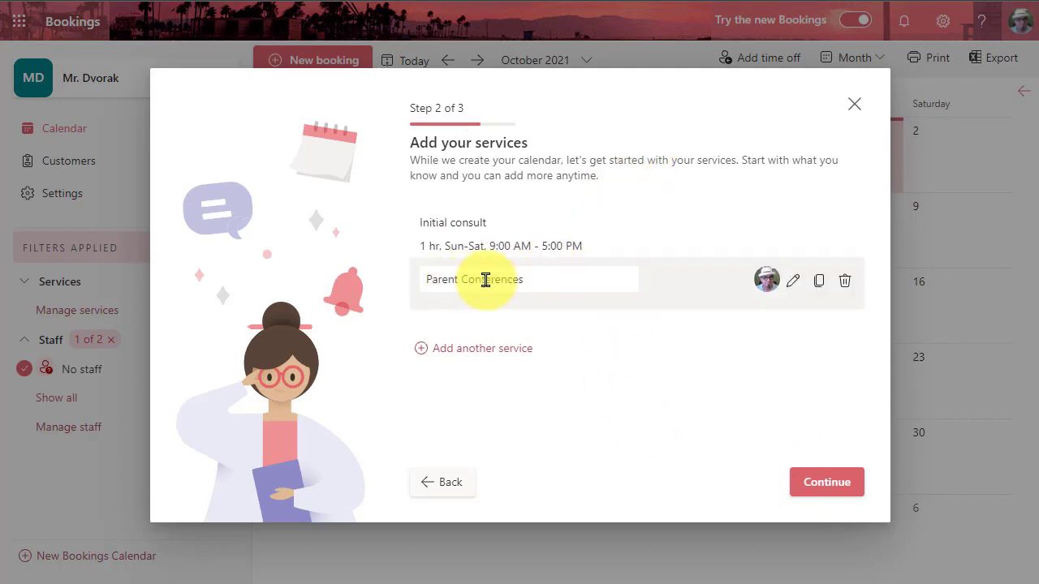
mouse_move(637, 267)
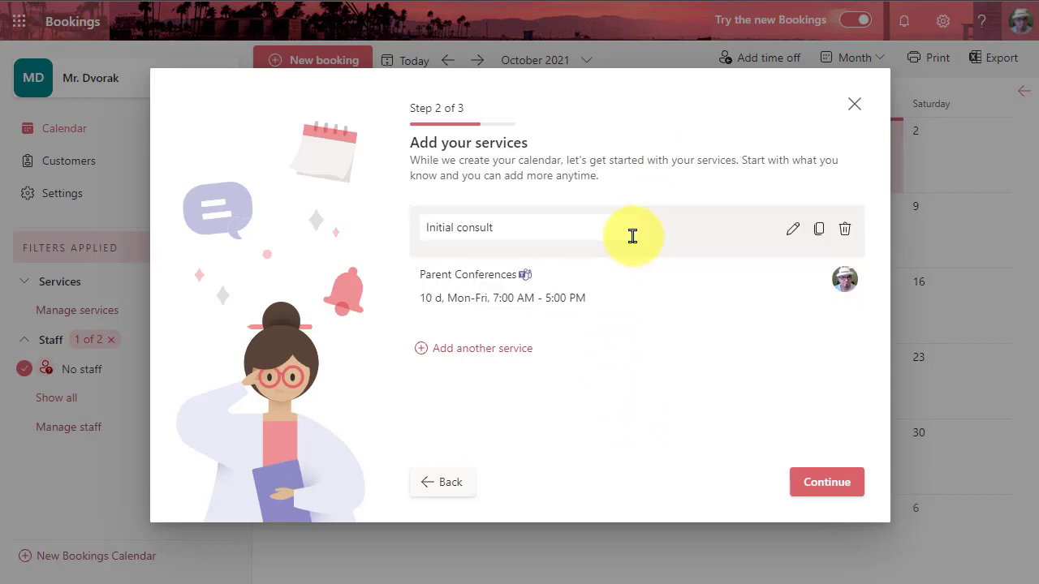
mouse_move(617, 229)
click(845, 233)
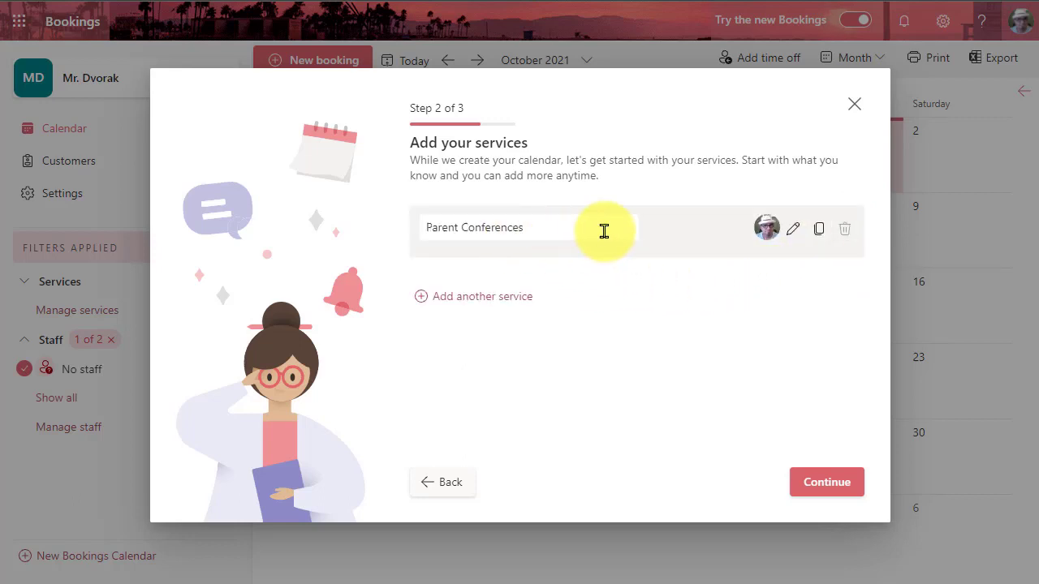
Let anyone book through a public page and complete the calendar setup.
click(833, 484)
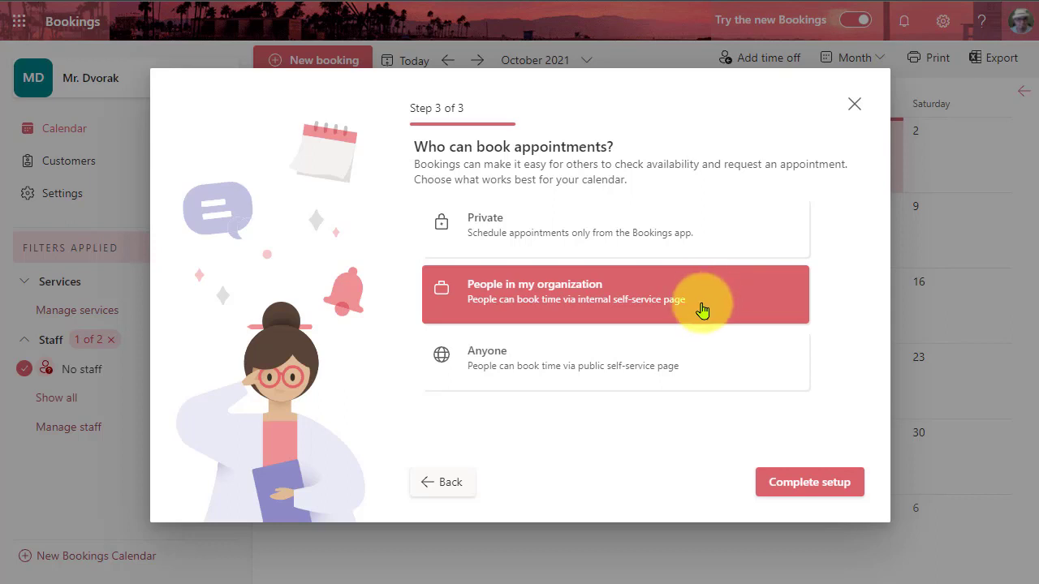
click(510, 375)
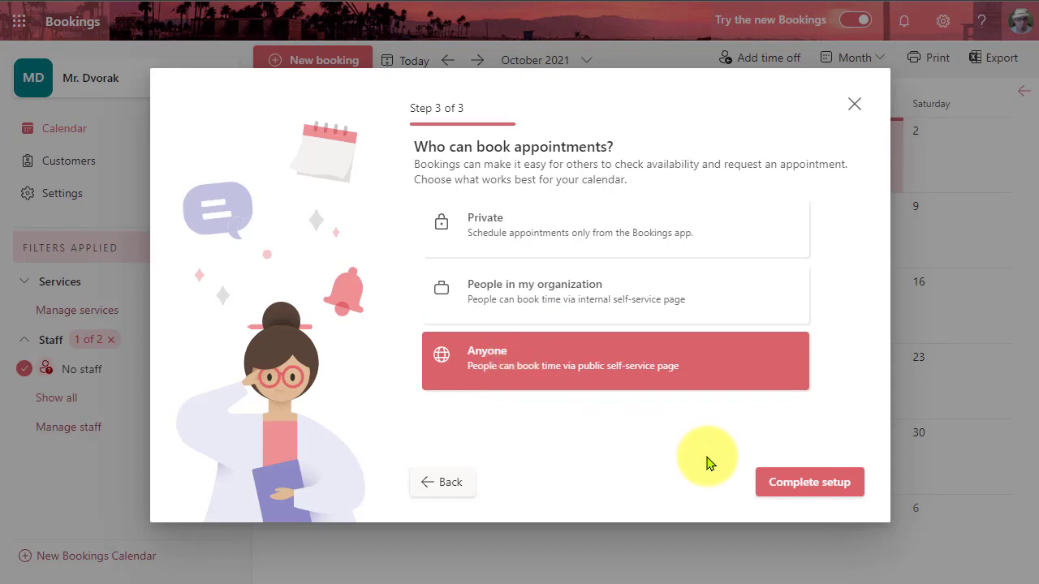
click(785, 485)
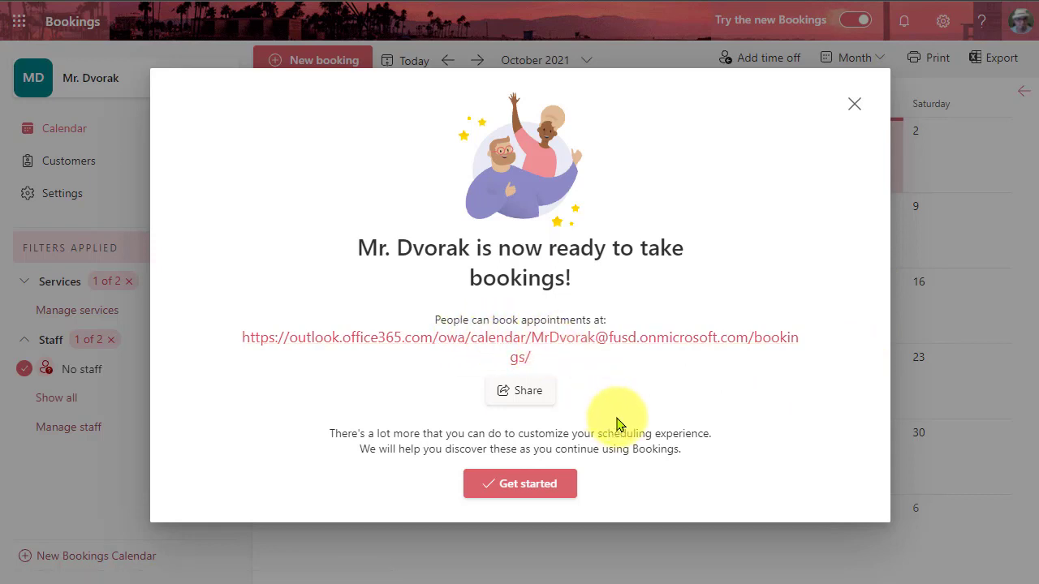
Dismiss the setup-complete message and view Parent Conferences under Settings > Services.
click(853, 104)
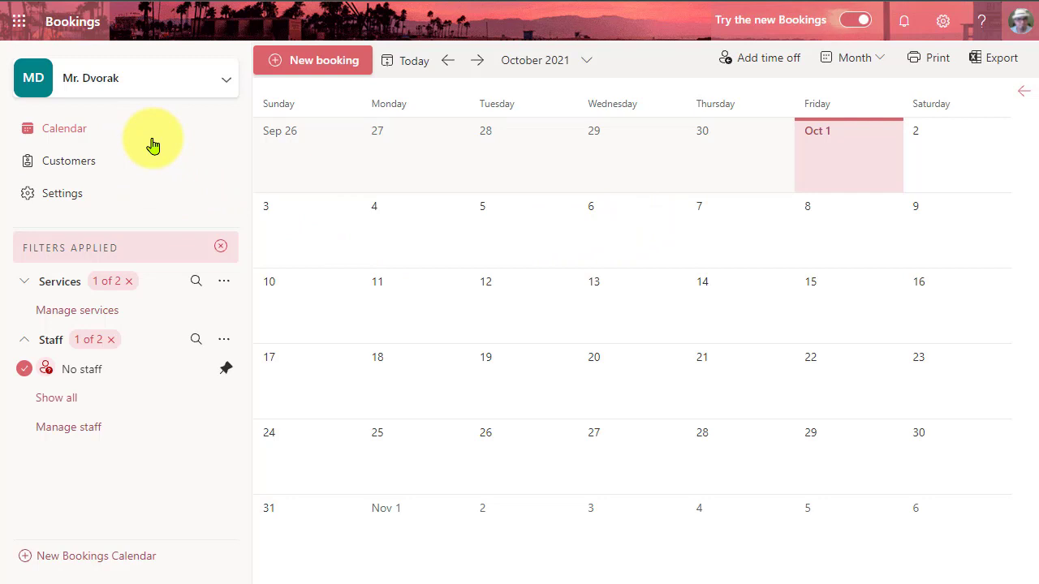
click(65, 197)
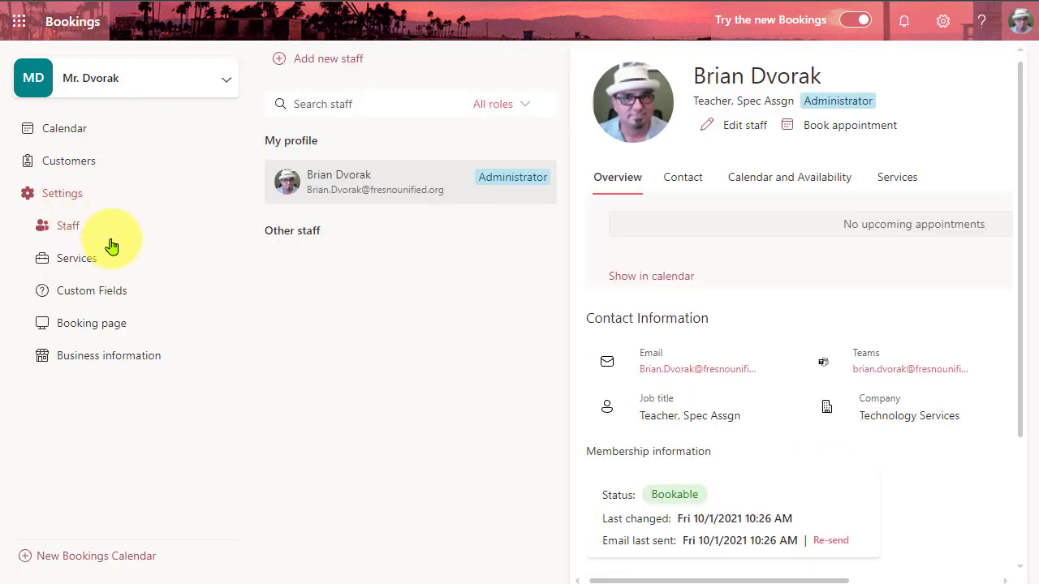
click(83, 260)
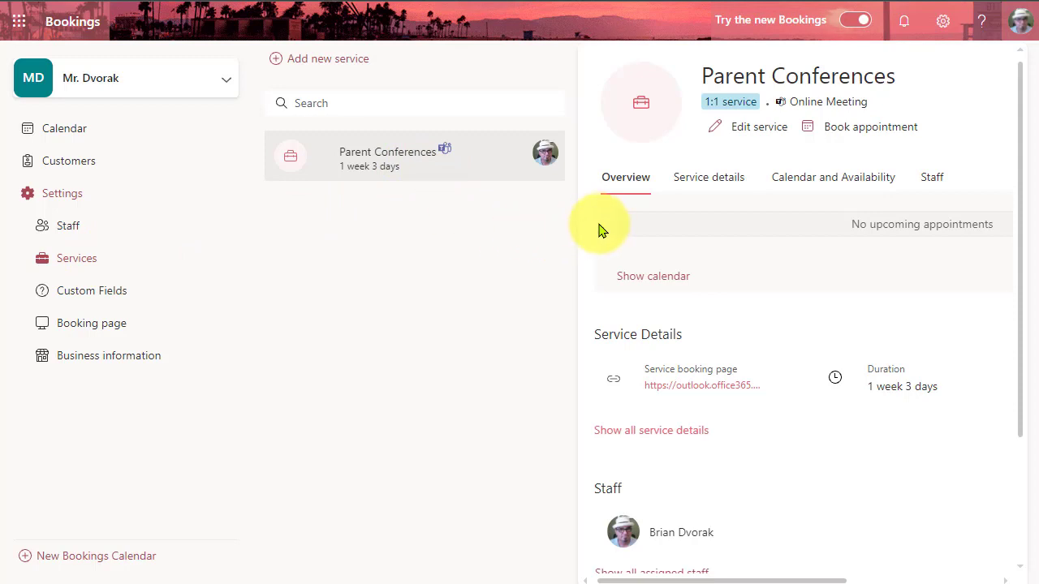
Give Parent Conferences a report-card description and the location 'Onlines in Teams'.
click(744, 133)
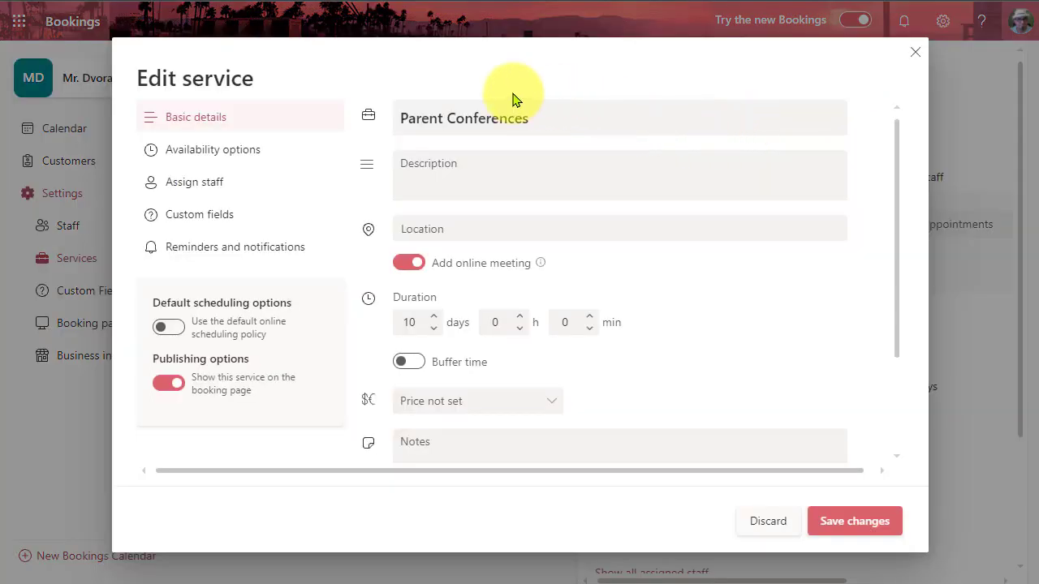
click(469, 166)
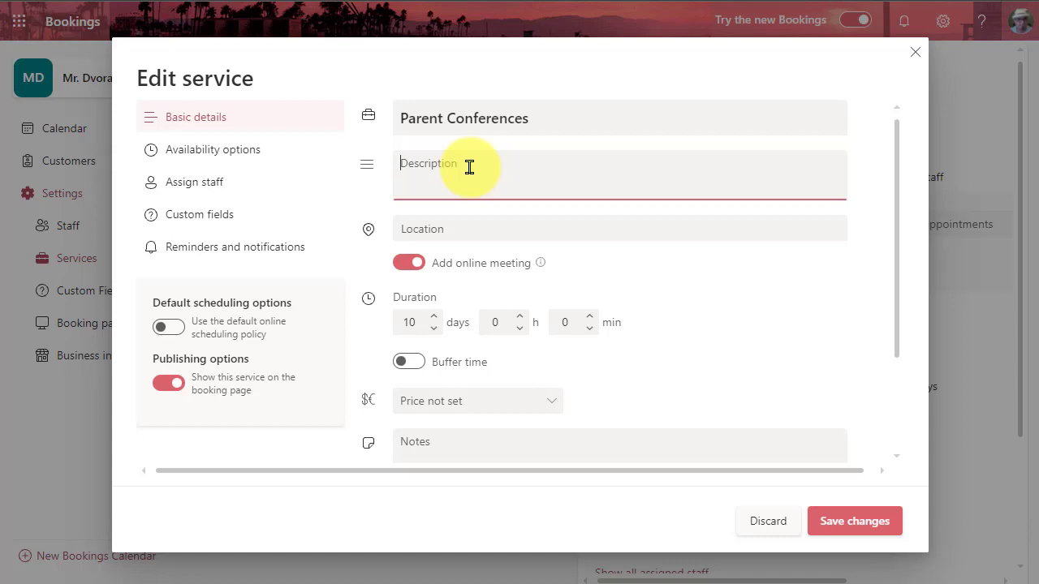
text(We will be going over your student's report card and other progress indicators. The meeting will last for 20 minutes.)
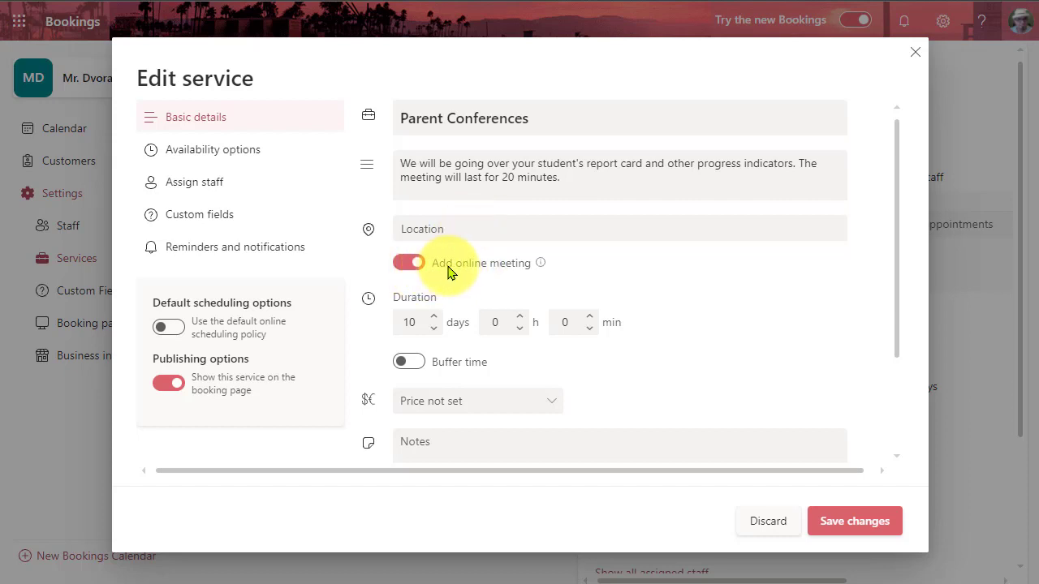
key(shift+Tab)
click(473, 228)
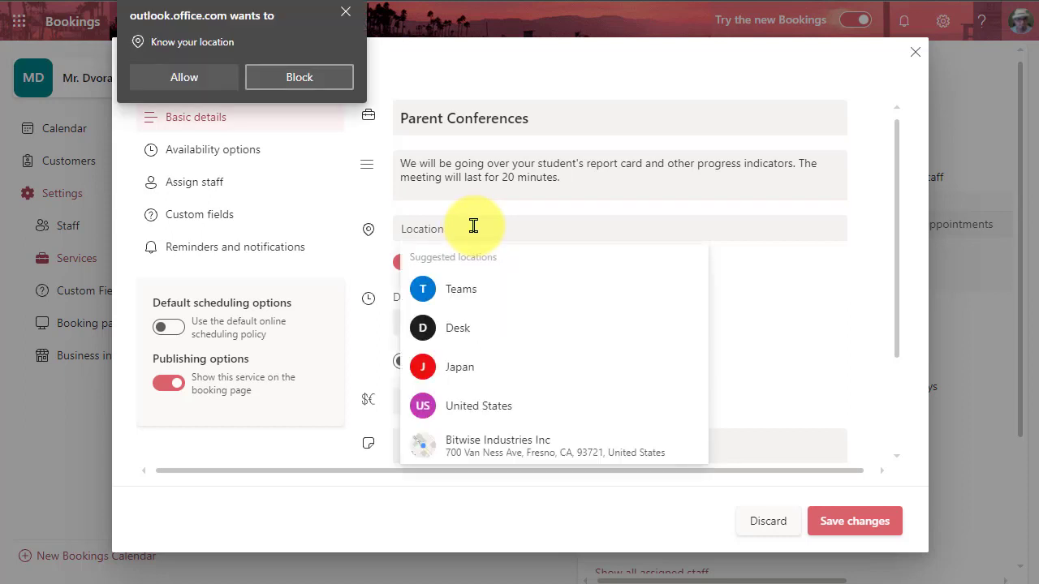
text(Onlines in )
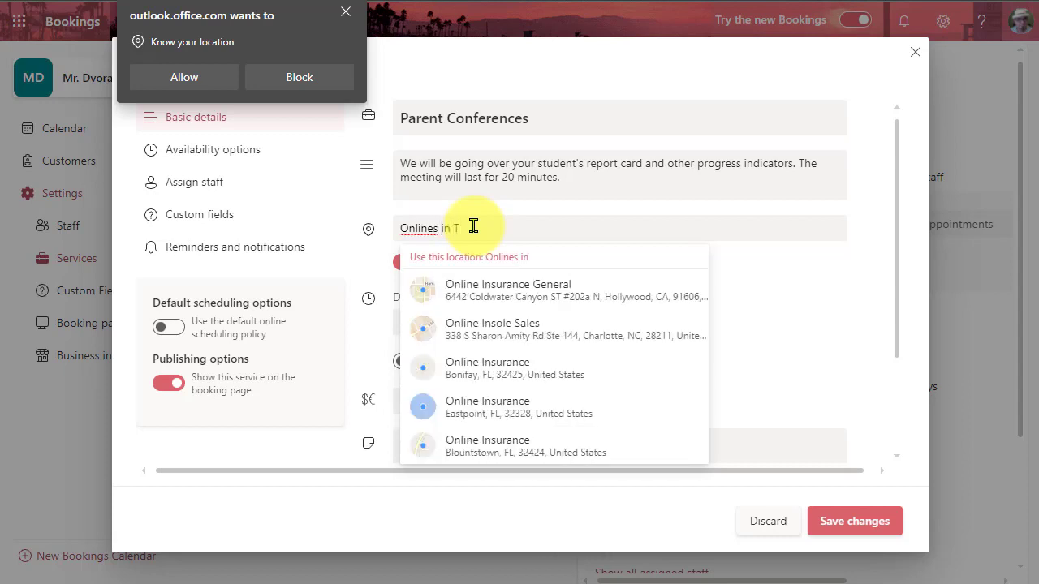
text(Teams)
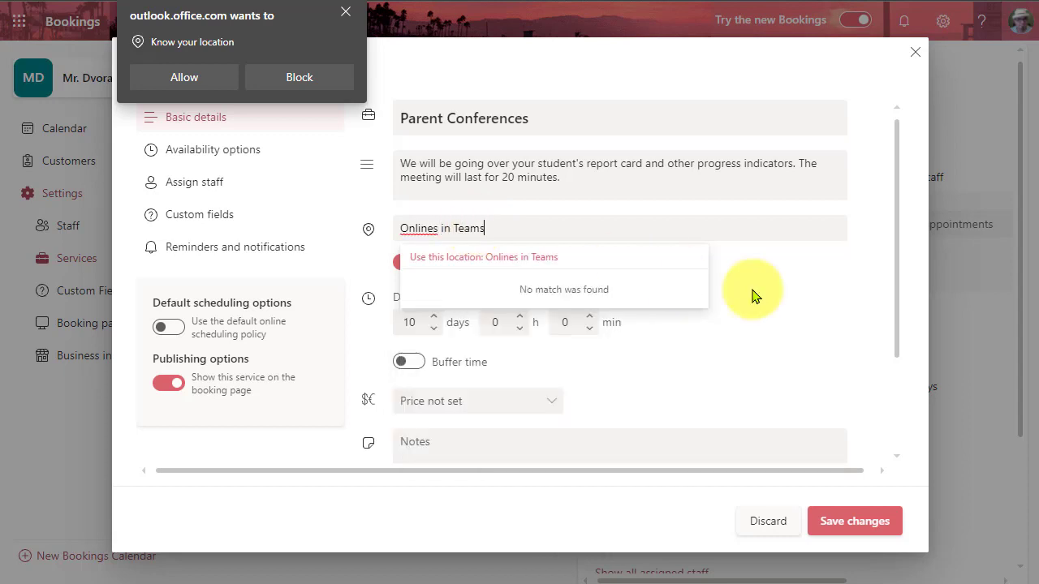
click(789, 291)
click(203, 87)
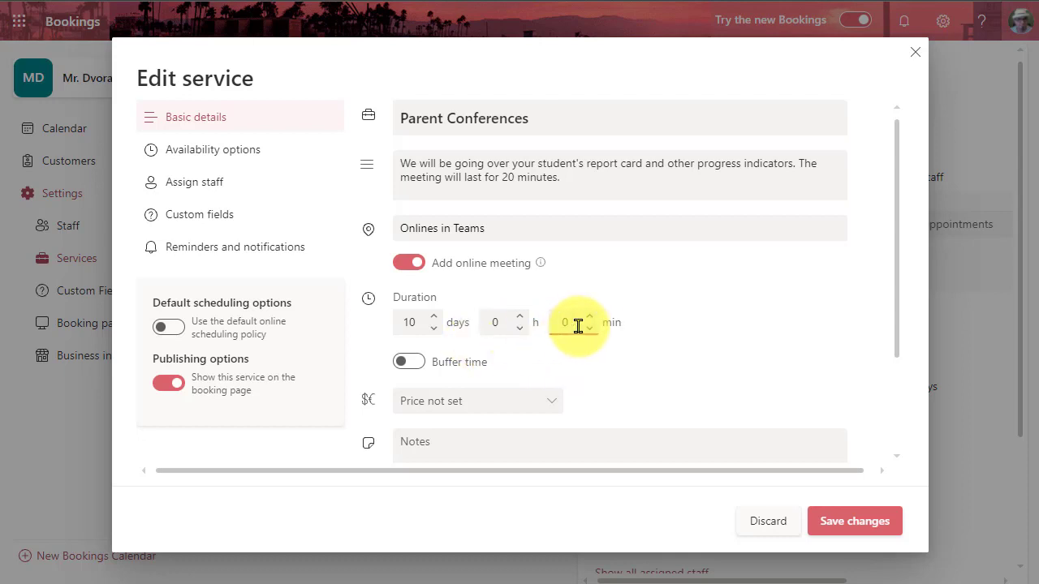
Change the service duration to 0 days and 20 minutes.
drag(577, 316, 555, 318)
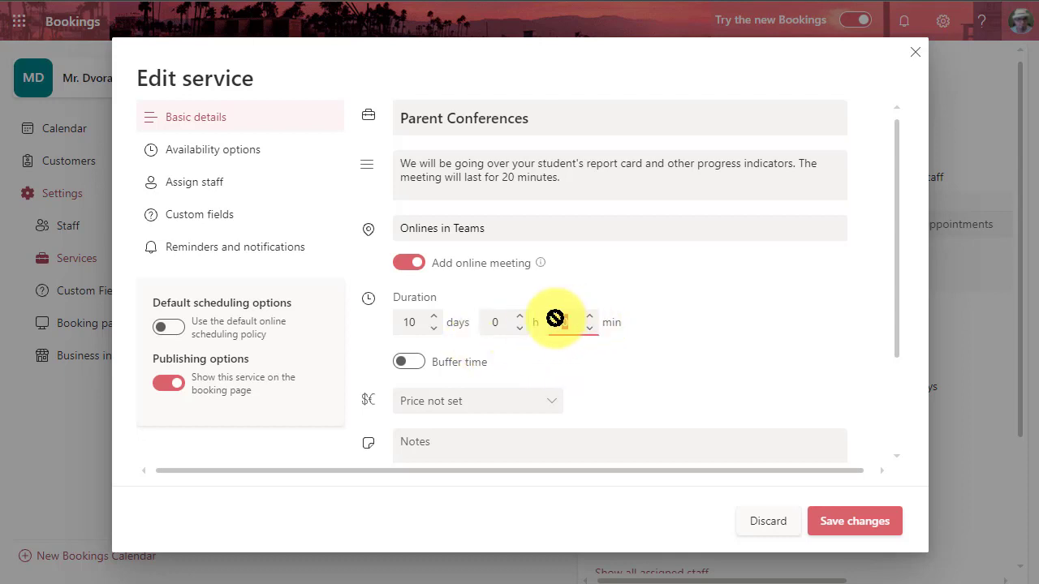
text(20)
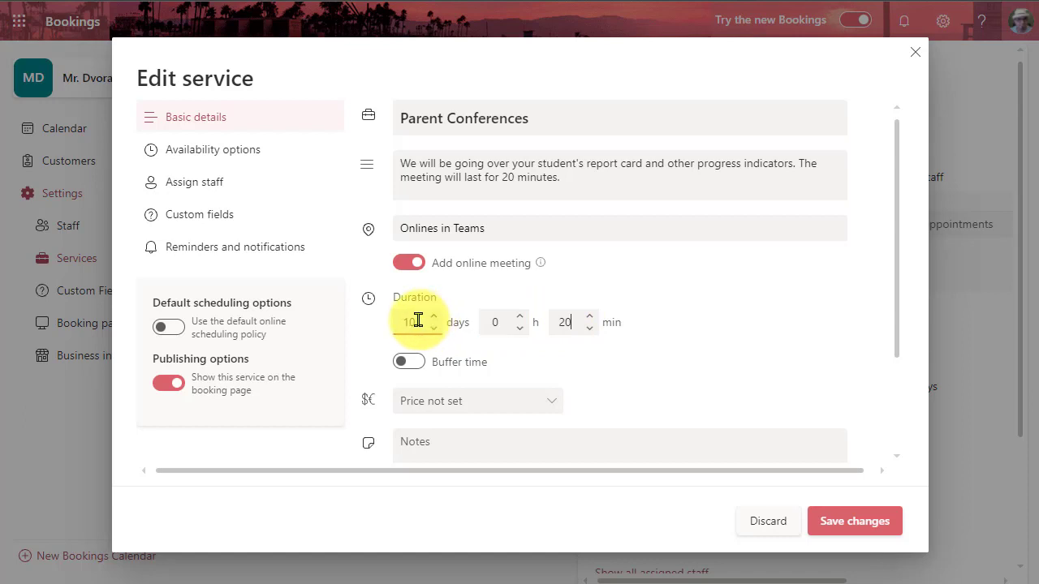
drag(417, 322, 343, 323)
text(0)
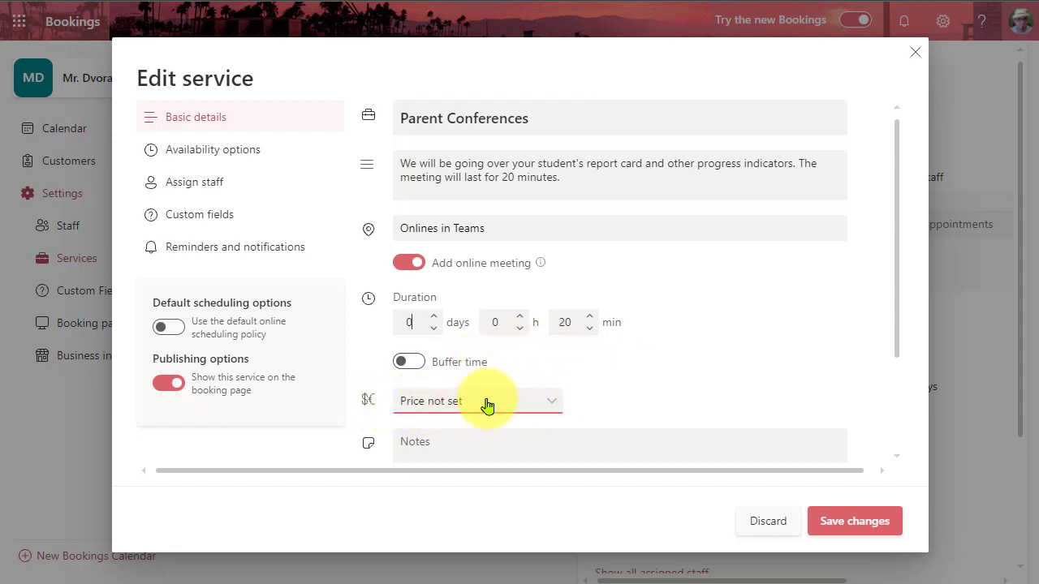
Set the Parent Conferences price to Free.
click(551, 407)
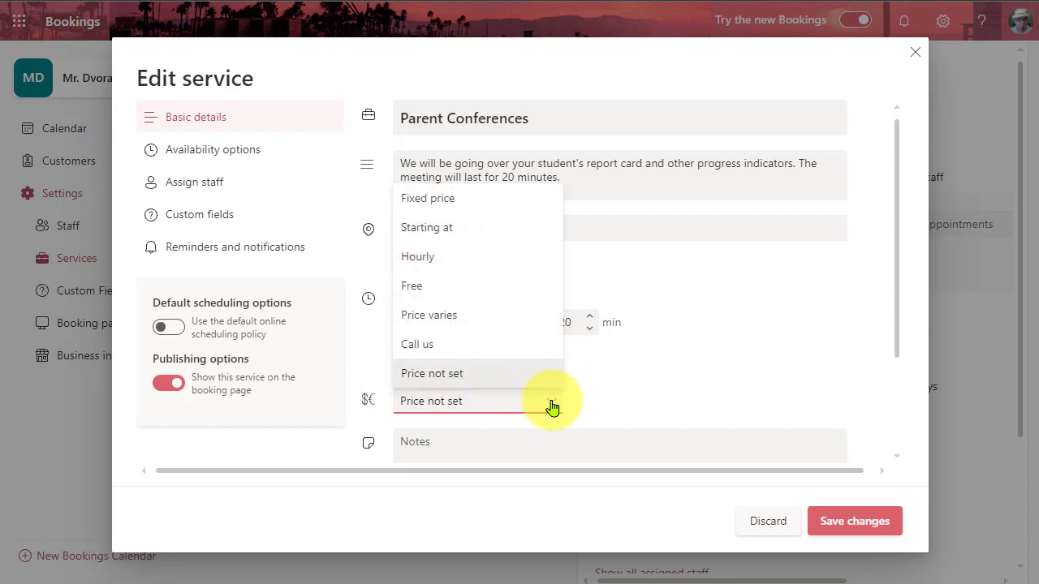
click(442, 288)
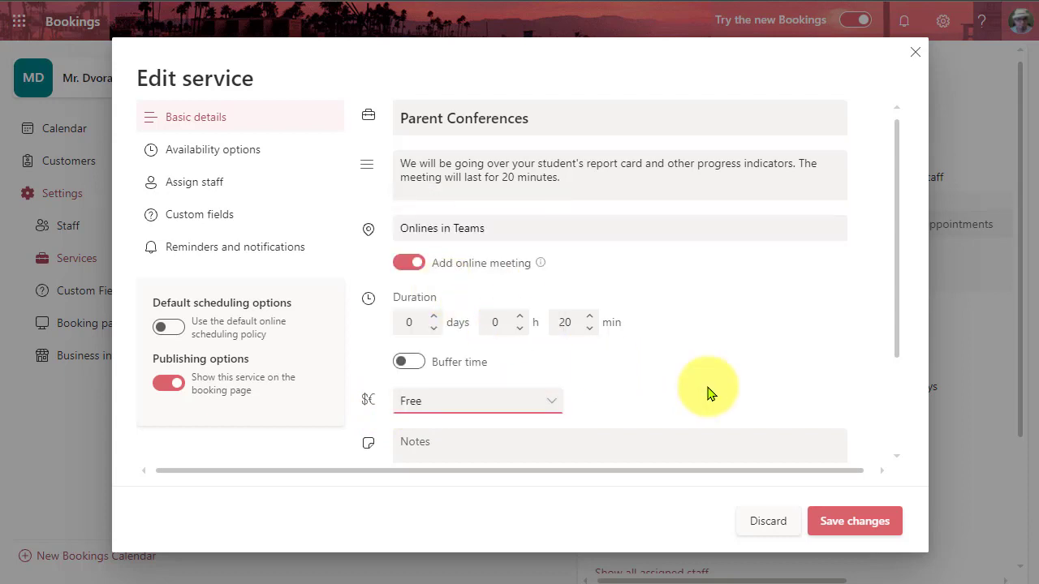
drag(895, 295, 911, 431)
click(551, 321)
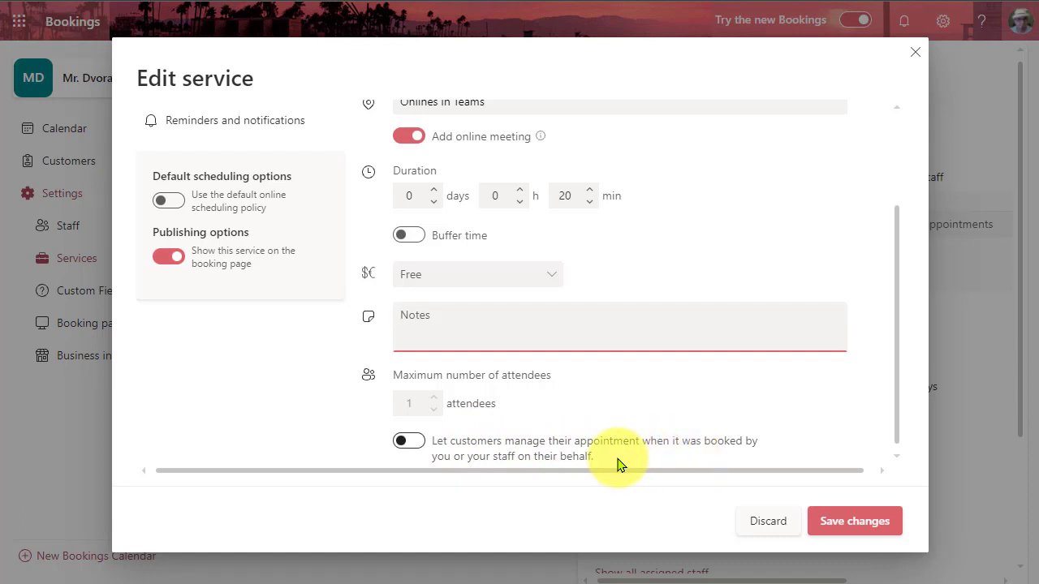
Let customers manage their appointments, use the default scheduling policy, and save.
click(416, 445)
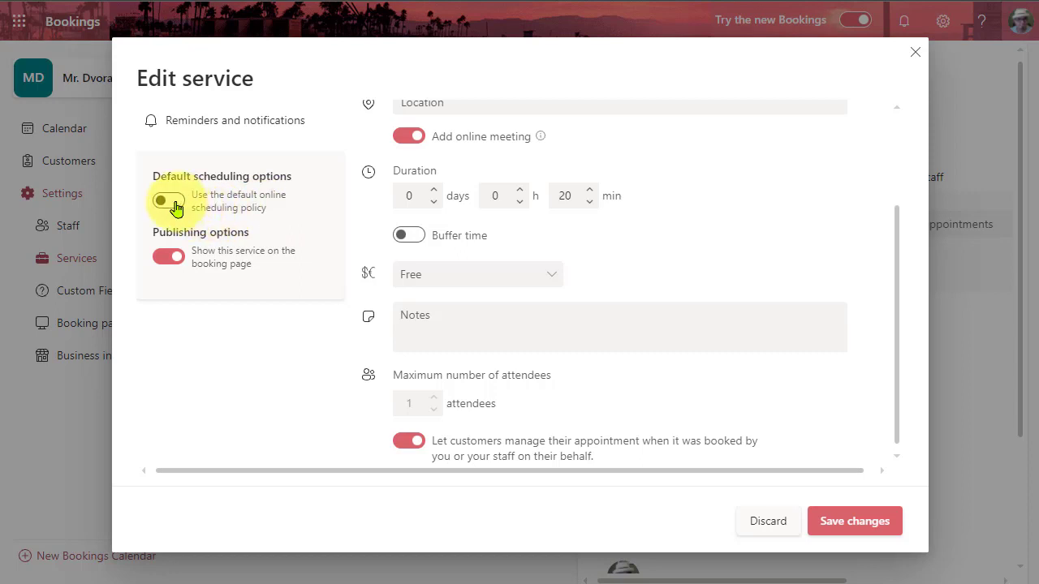
click(174, 203)
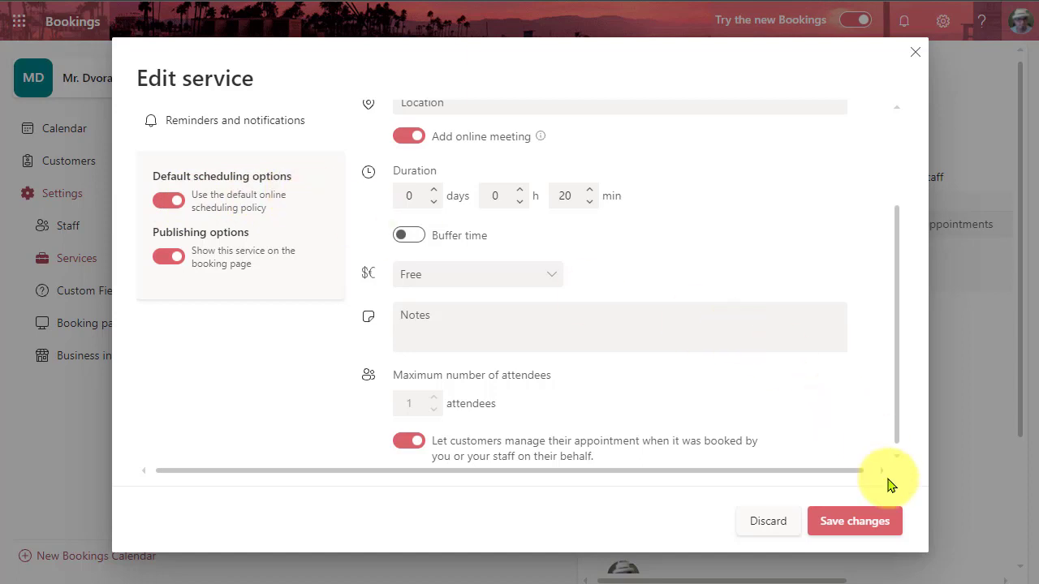
click(844, 526)
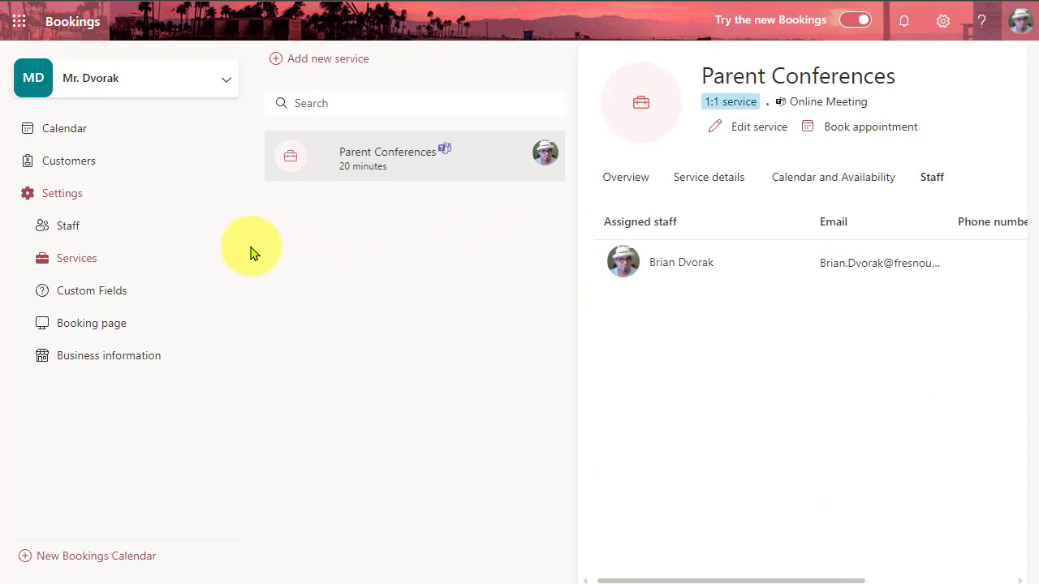
Add and save a text custom field 'Provide a phone number to reach you'.
click(70, 299)
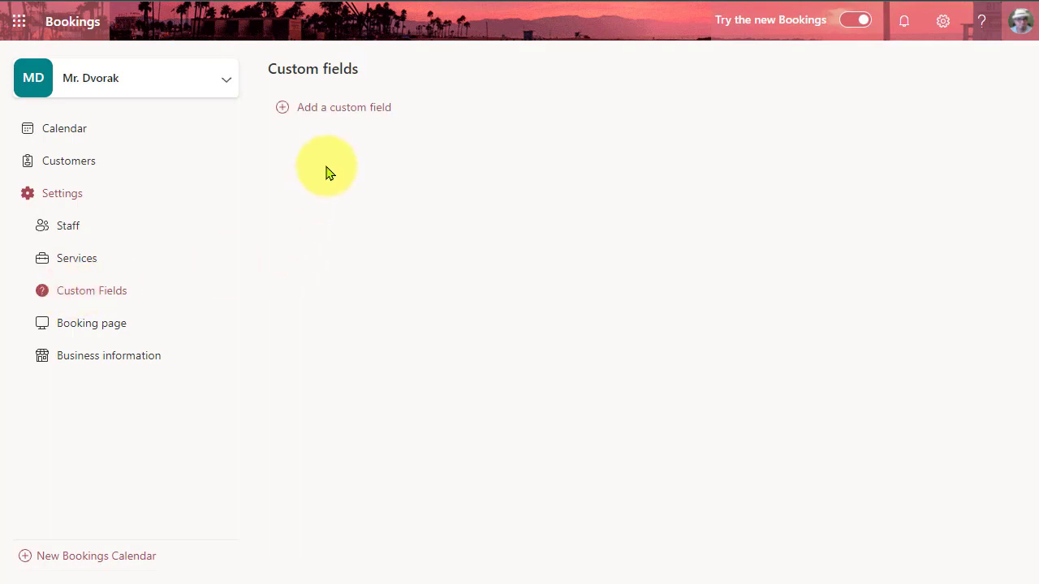
click(284, 109)
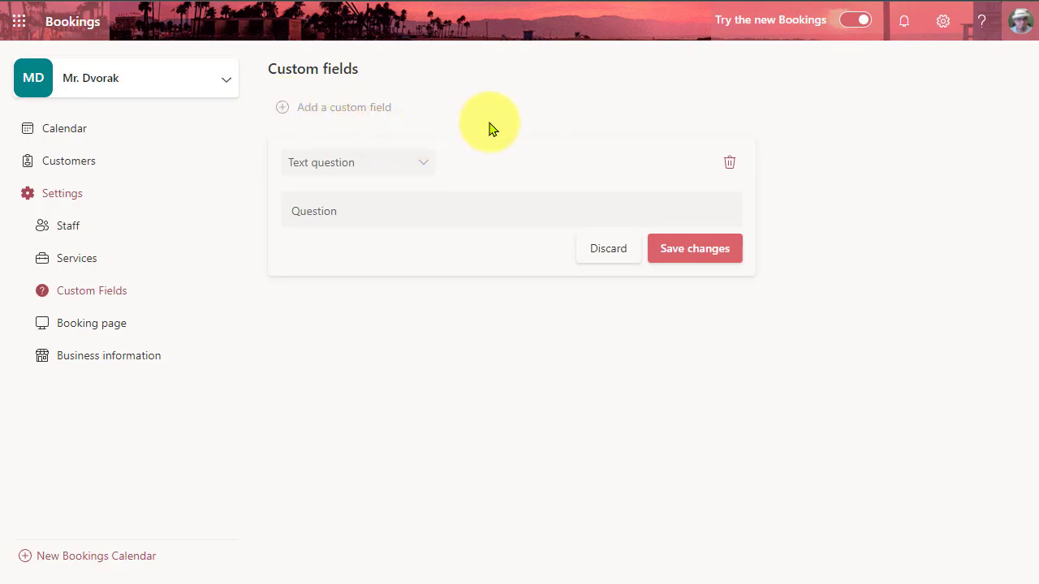
click(422, 165)
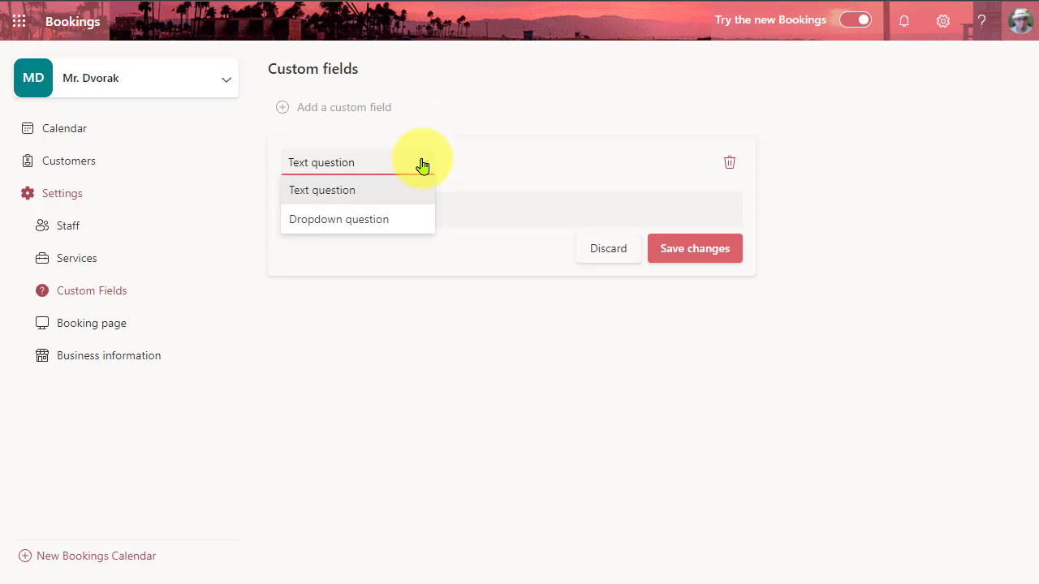
click(355, 191)
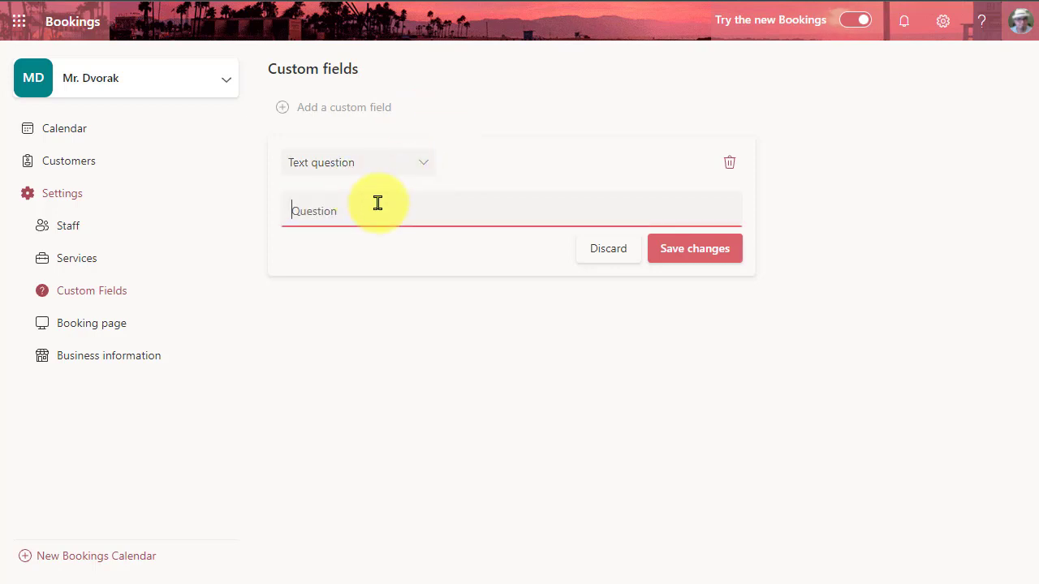
text(Provide a phone number to reach you)
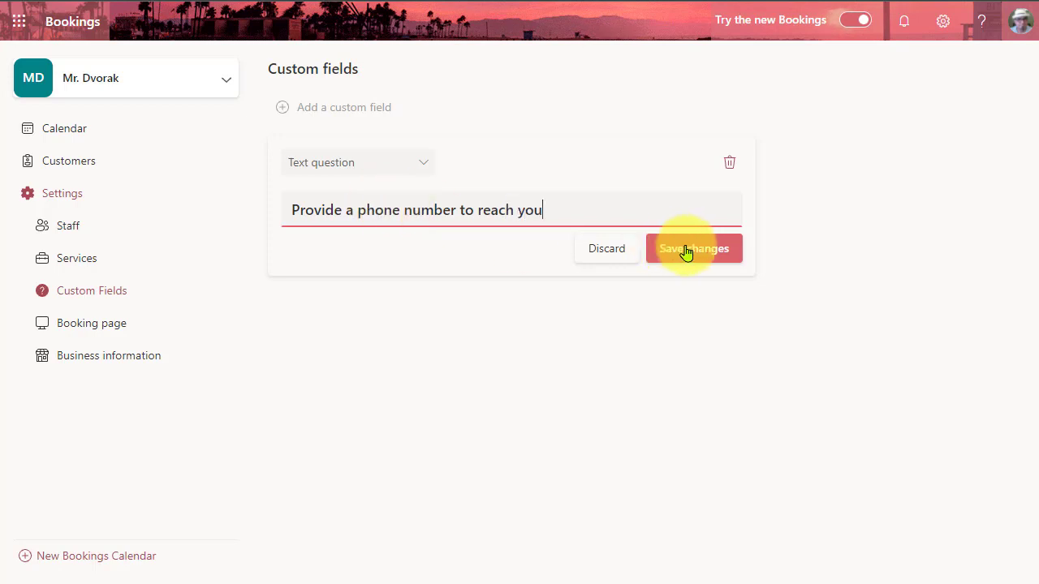
click(688, 250)
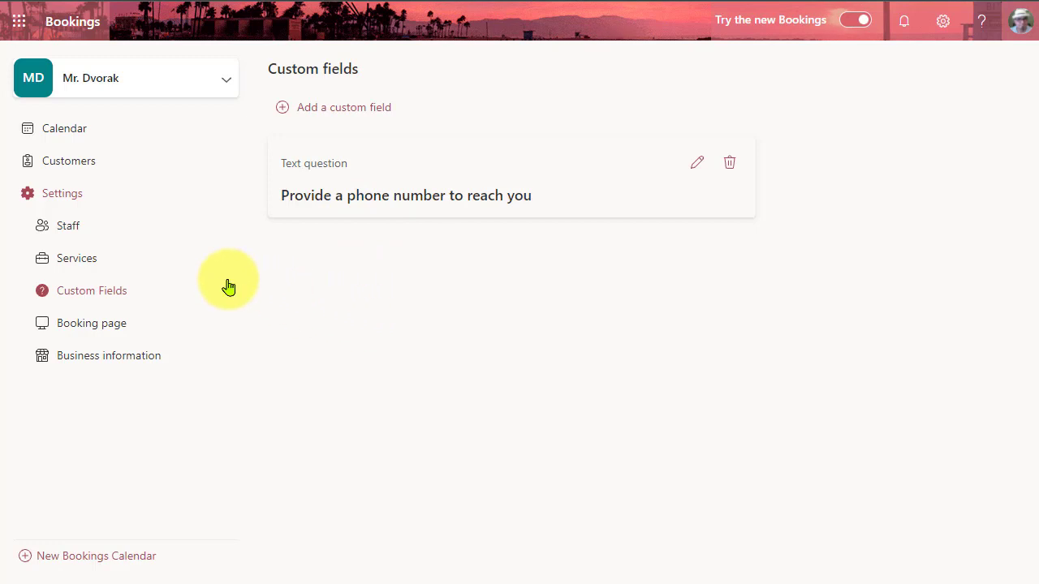
Disable search engine indexing of the booking page, keeping the newest Bookings version on.
click(73, 328)
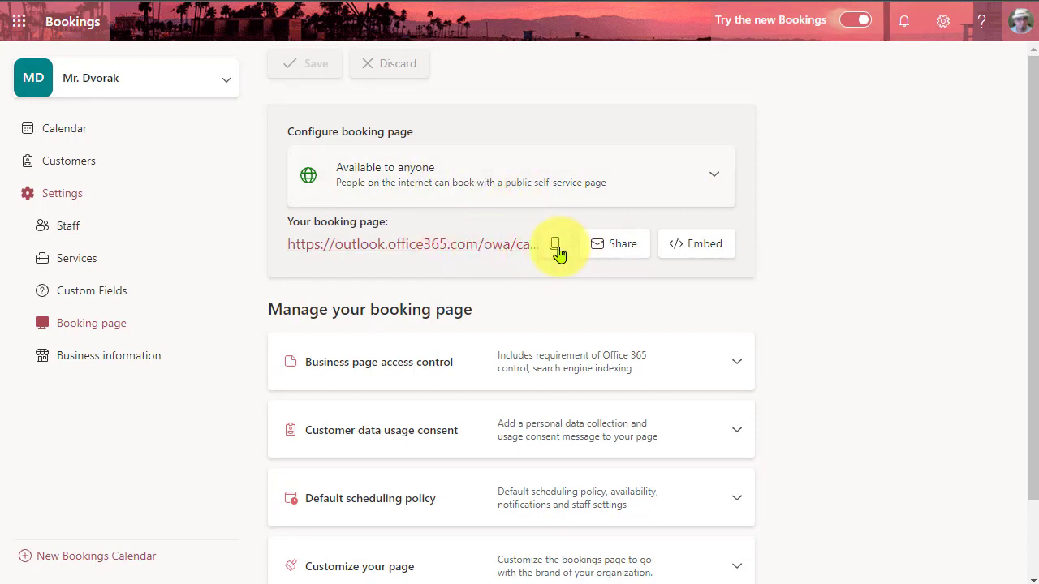
scroll(821, 273, down, 1)
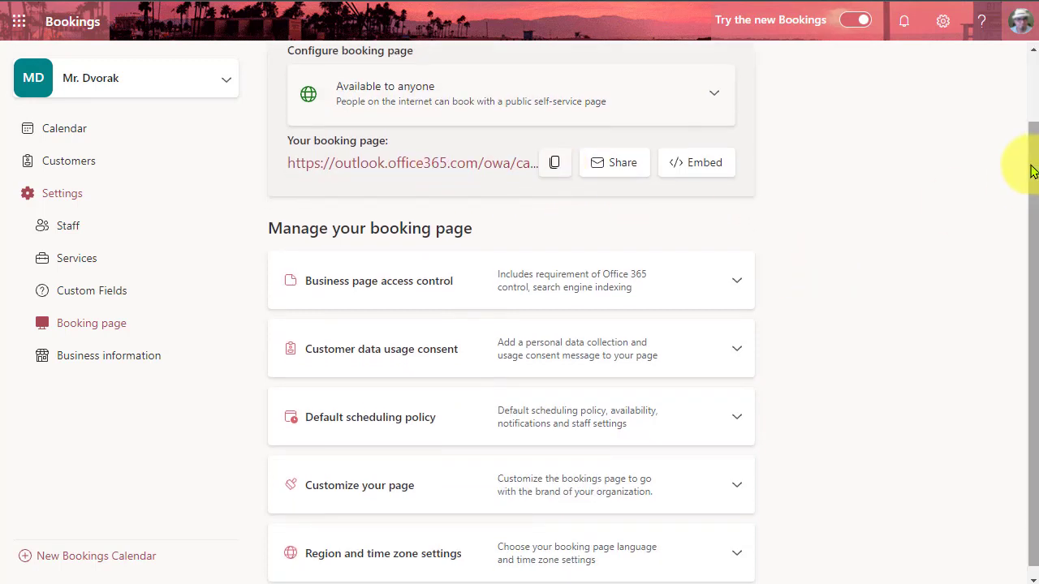
drag(1030, 171, 1020, 203)
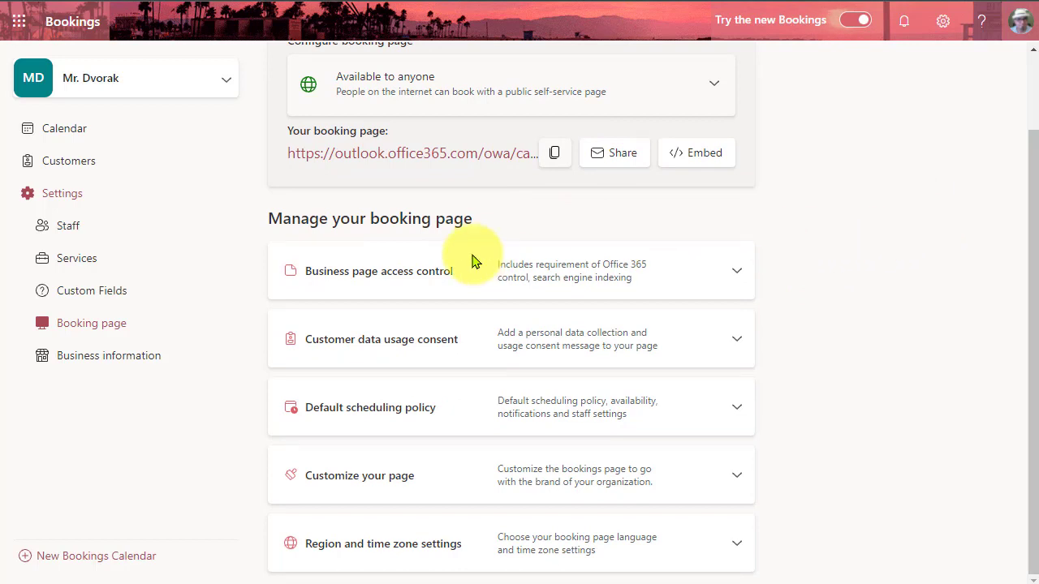
click(735, 273)
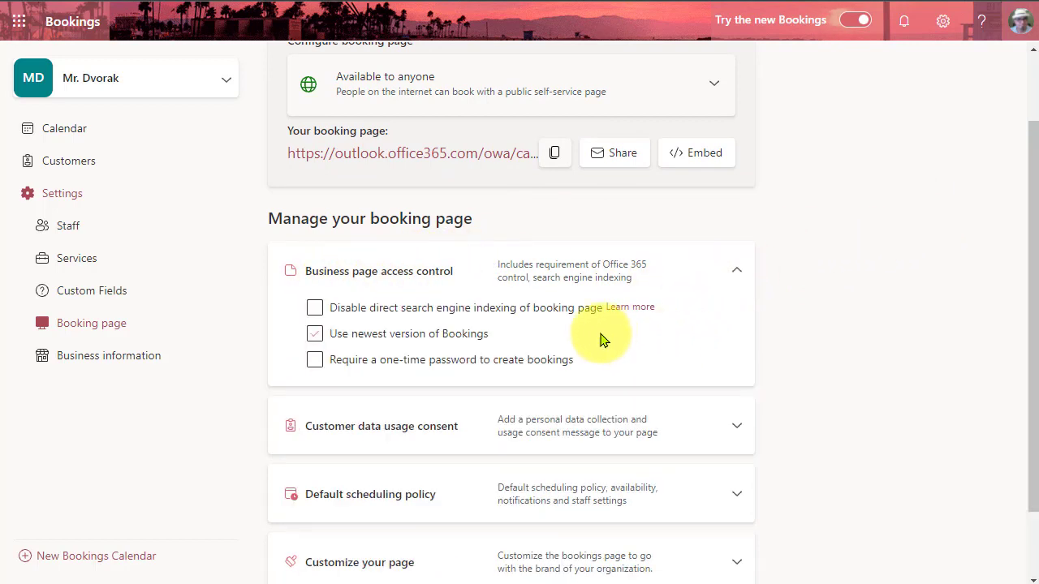
click(383, 332)
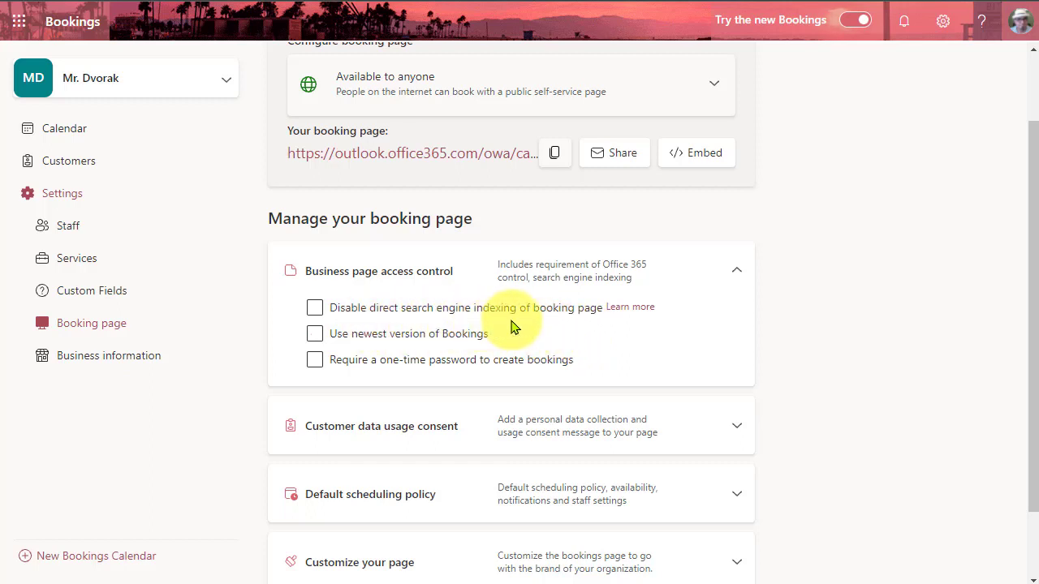
click(317, 309)
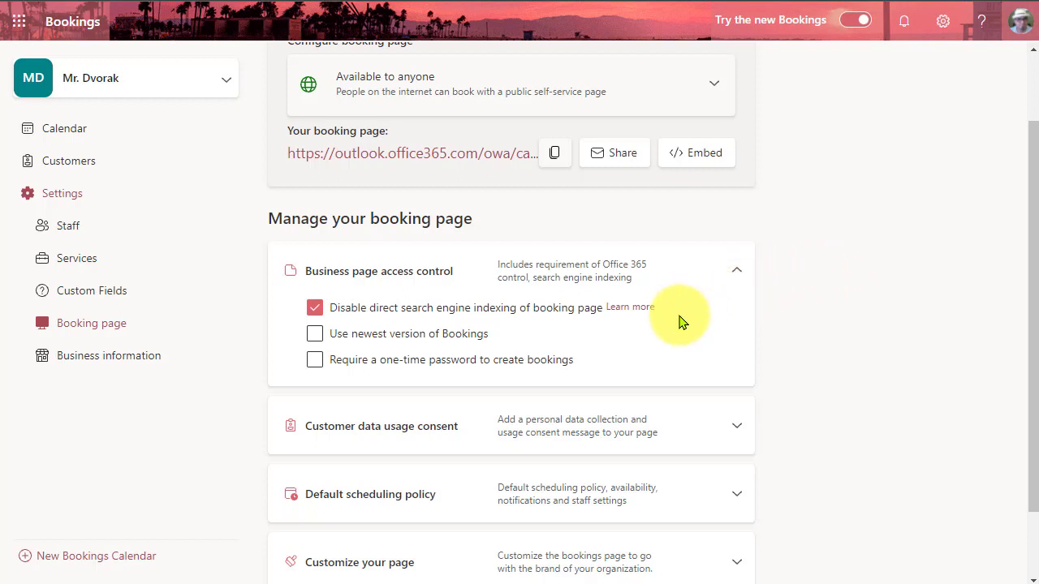
click(315, 335)
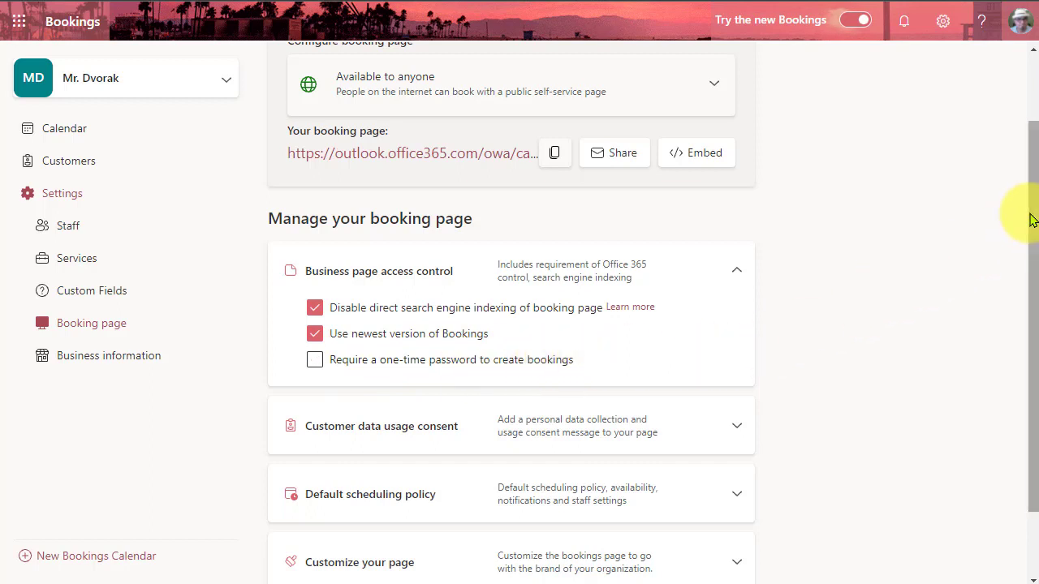
Expand and collapse the Customer data usage consent section.
drag(1029, 216, 1020, 343)
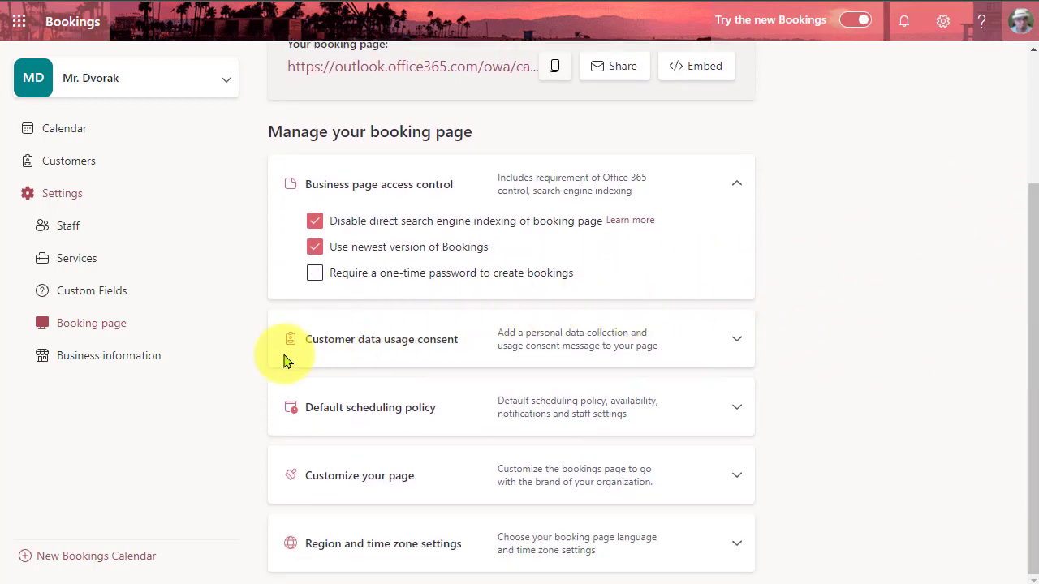
click(734, 345)
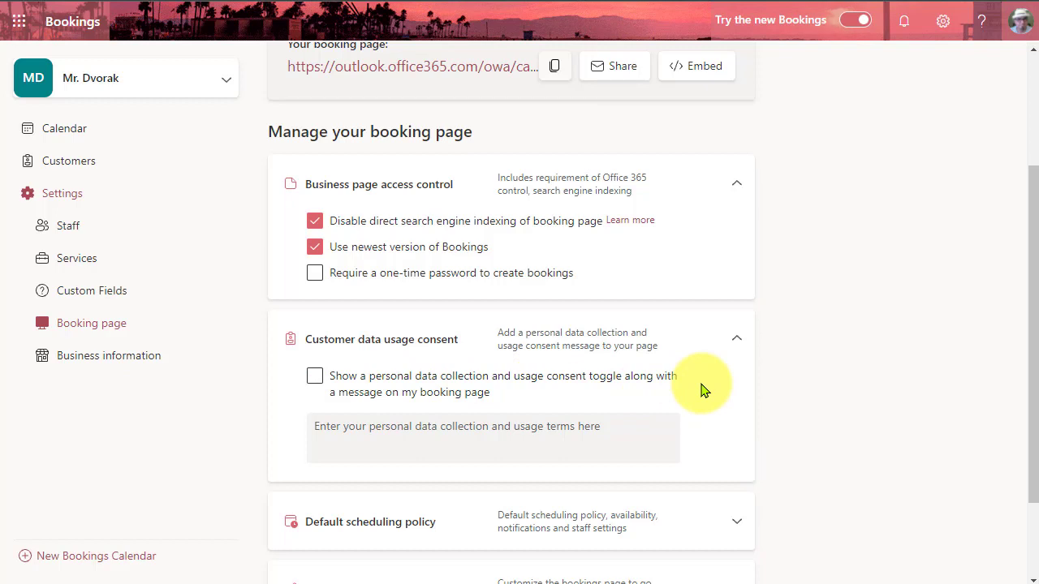
click(733, 342)
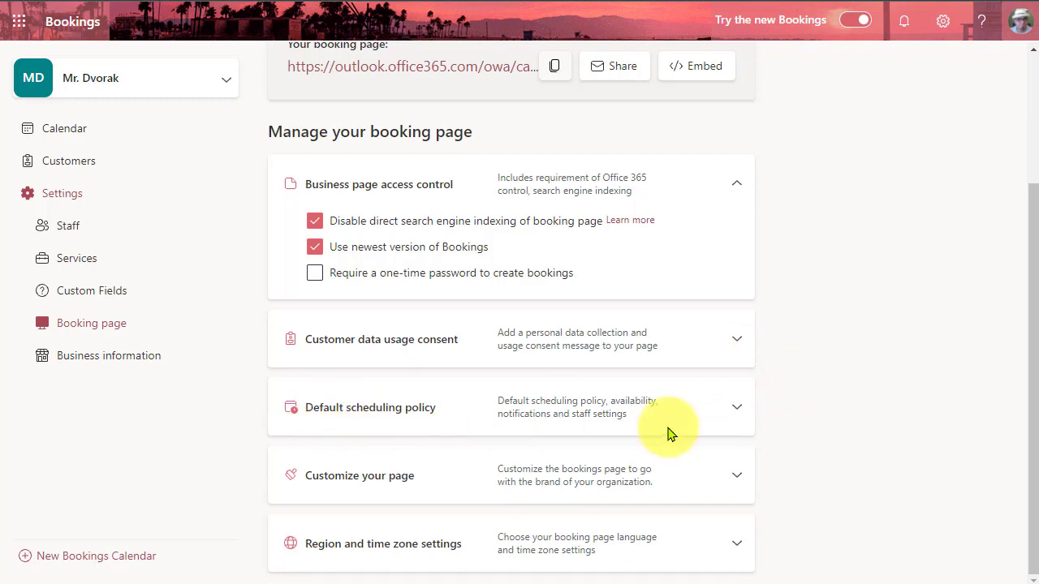
Expand the default scheduling policy and select the Minimum lead time field.
click(735, 408)
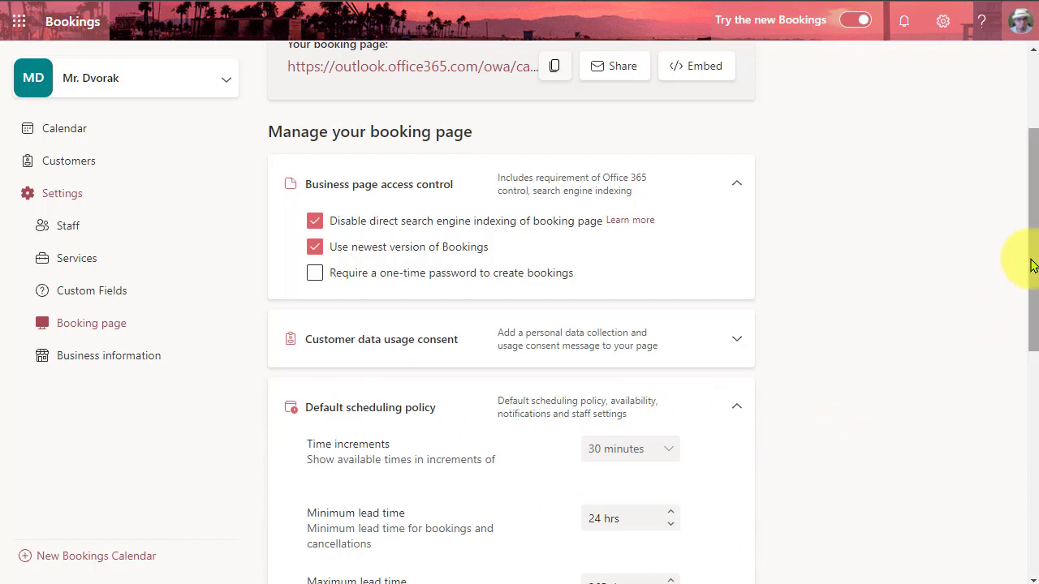
drag(1034, 263, 1032, 388)
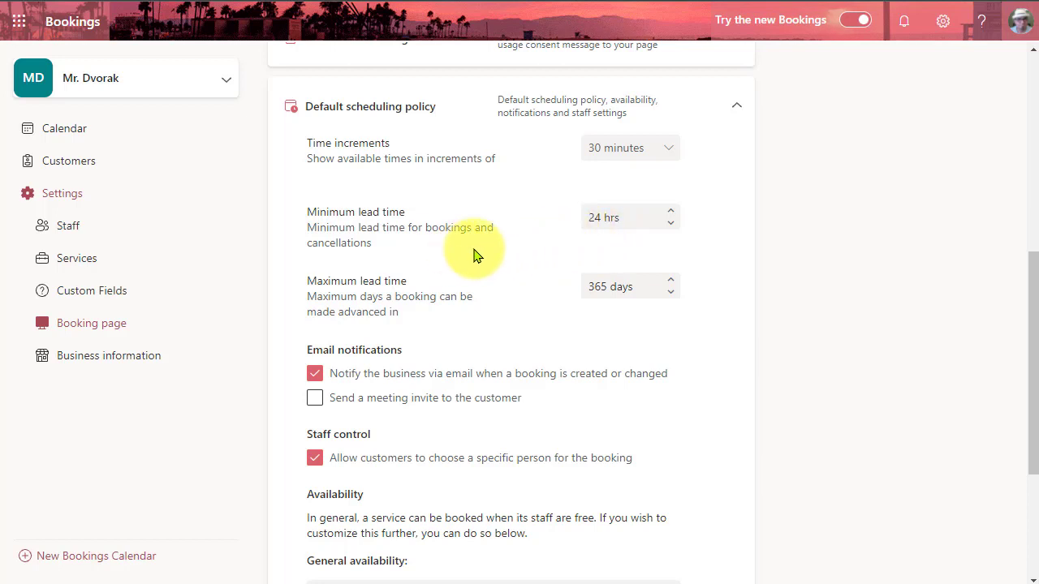
click(594, 227)
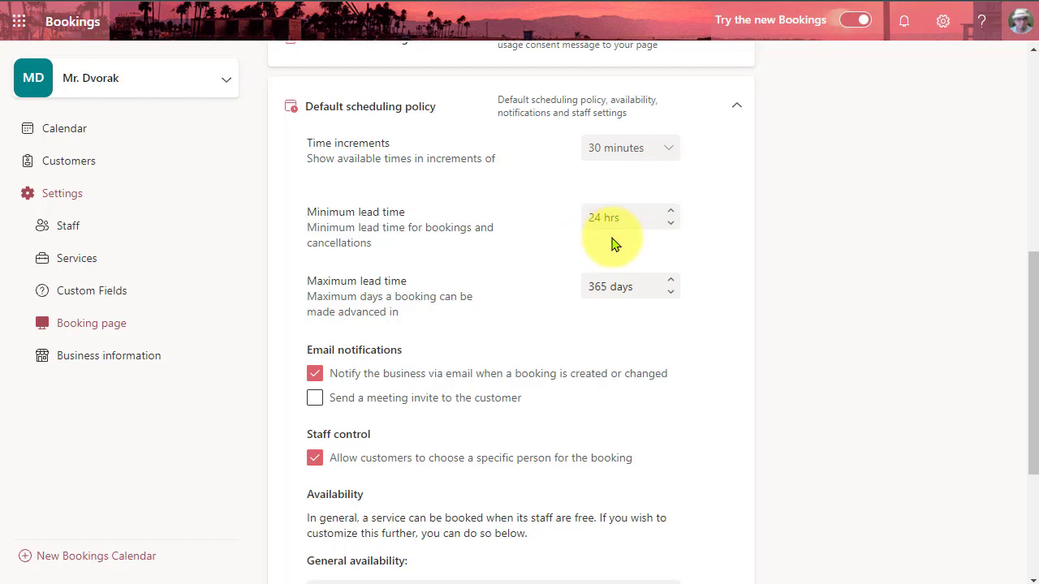
click(622, 219)
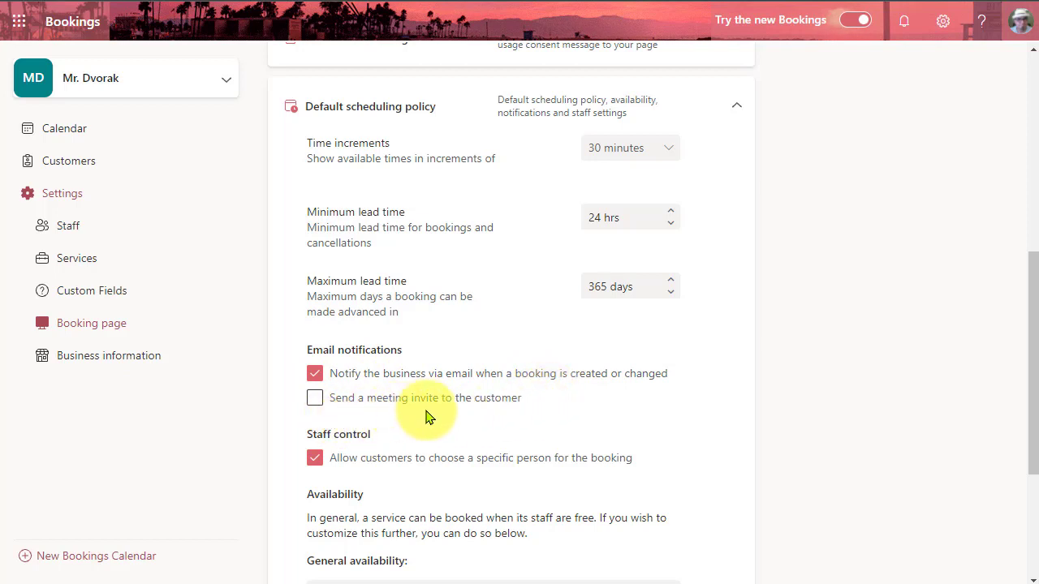
Send customers a meeting invite and stop them choosing a specific staff member.
click(316, 398)
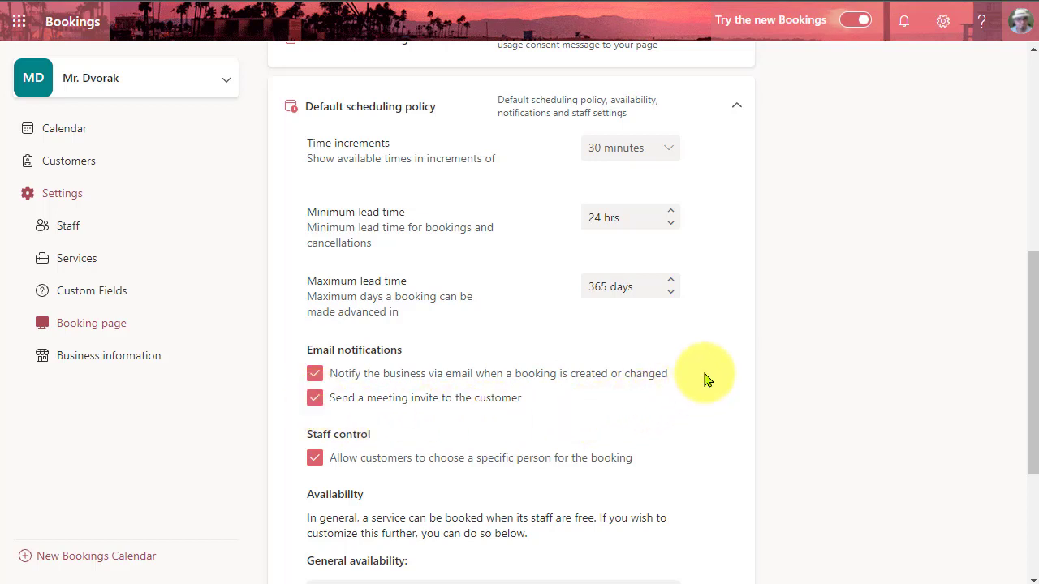
scroll(704, 378, down, 1)
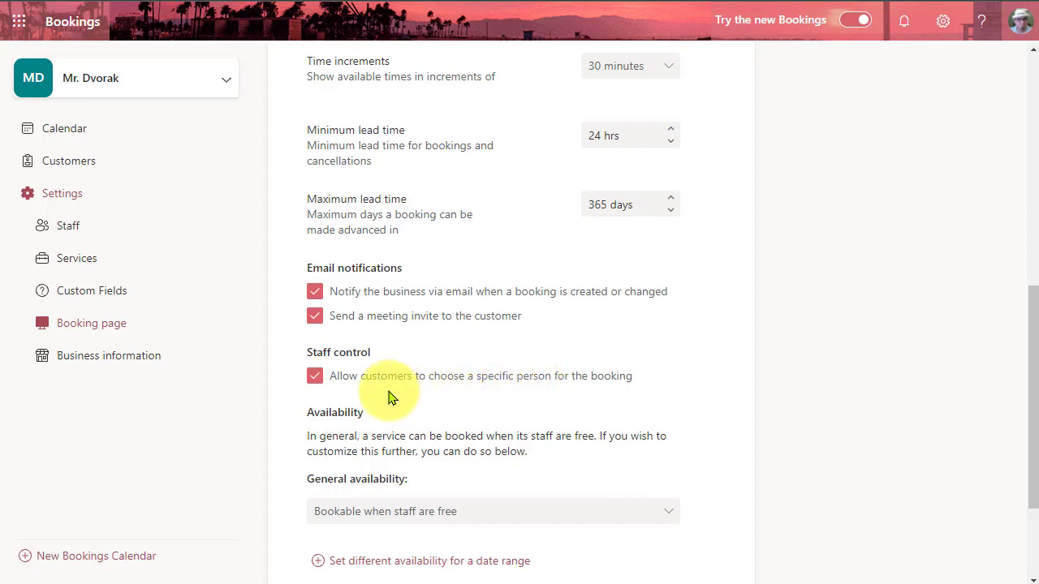
click(315, 378)
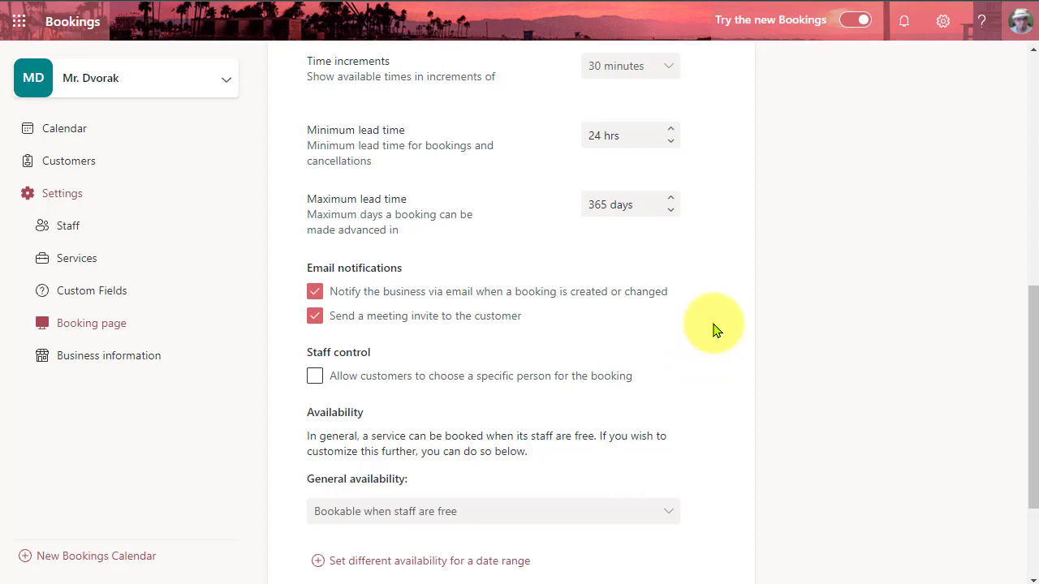
scroll(712, 329, down, 2)
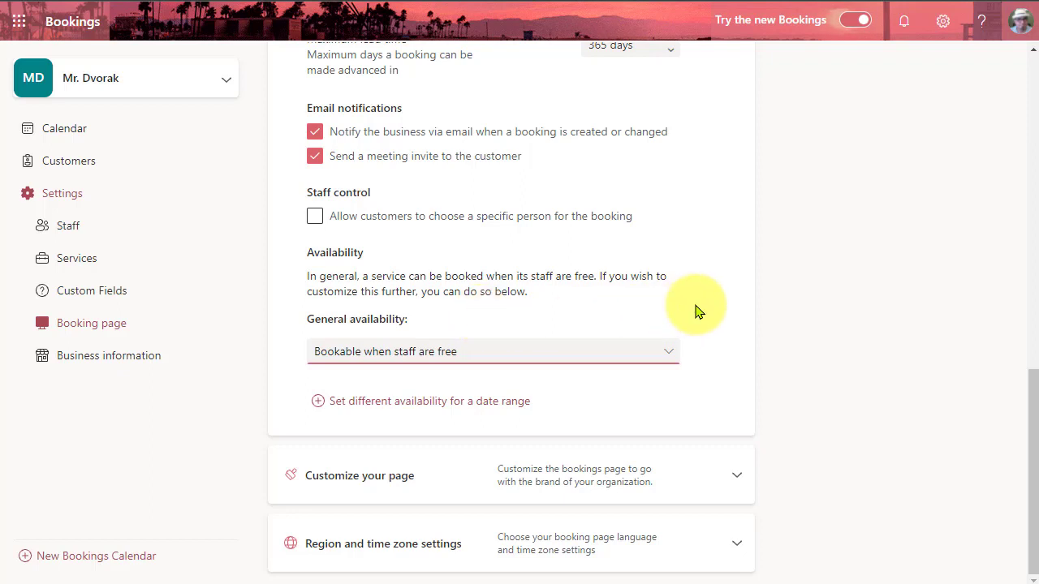
Make general availability Not bookable, except a 10/18/2021 to 10/29/2021 date range.
click(667, 359)
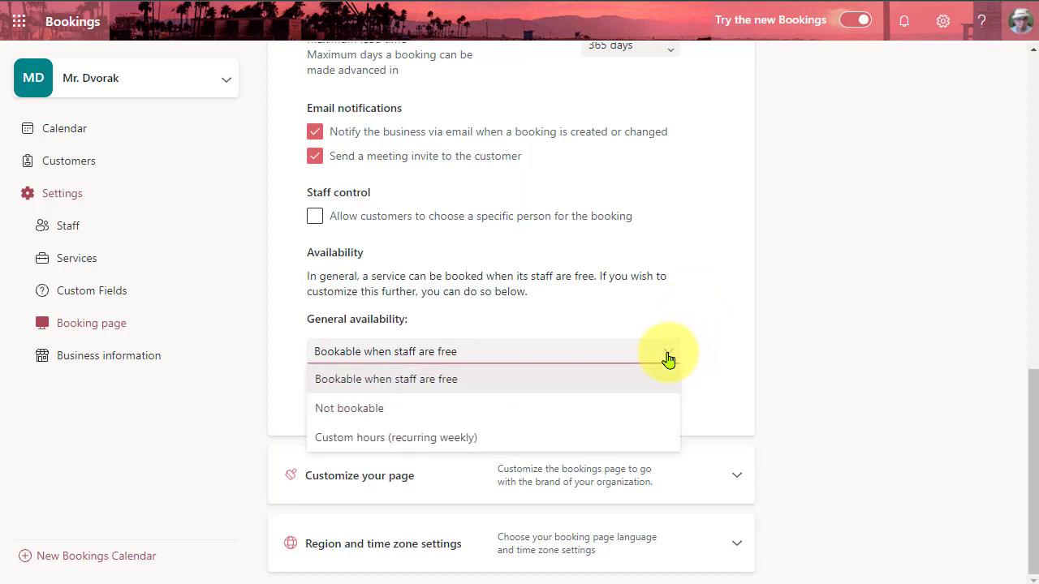
click(380, 412)
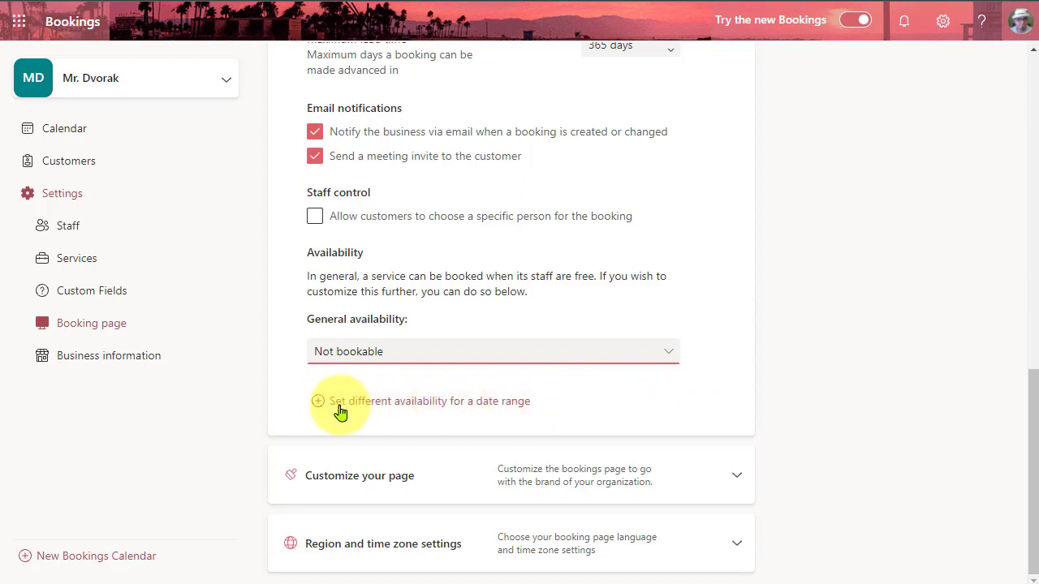
click(320, 403)
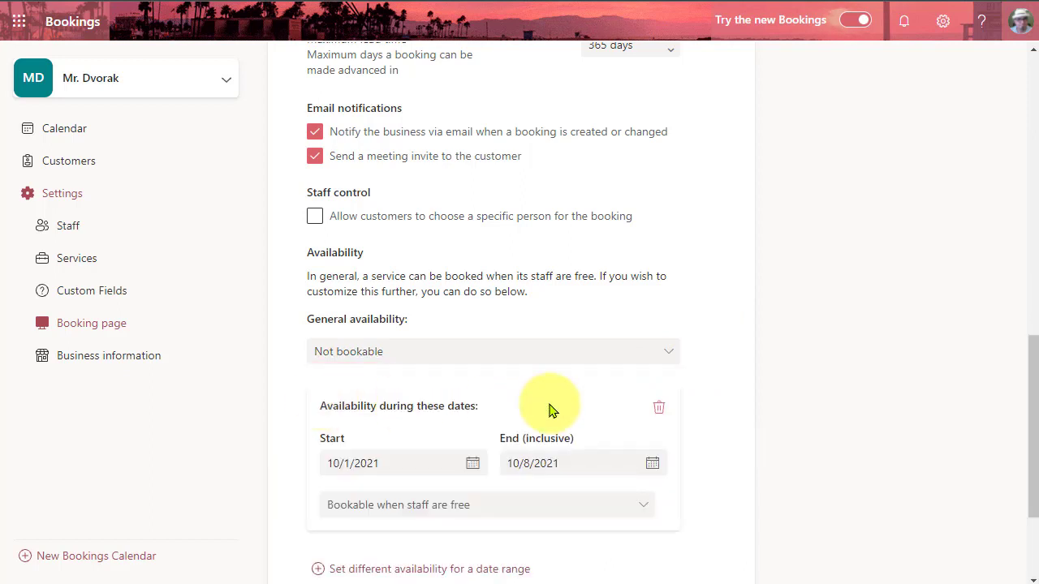
click(472, 467)
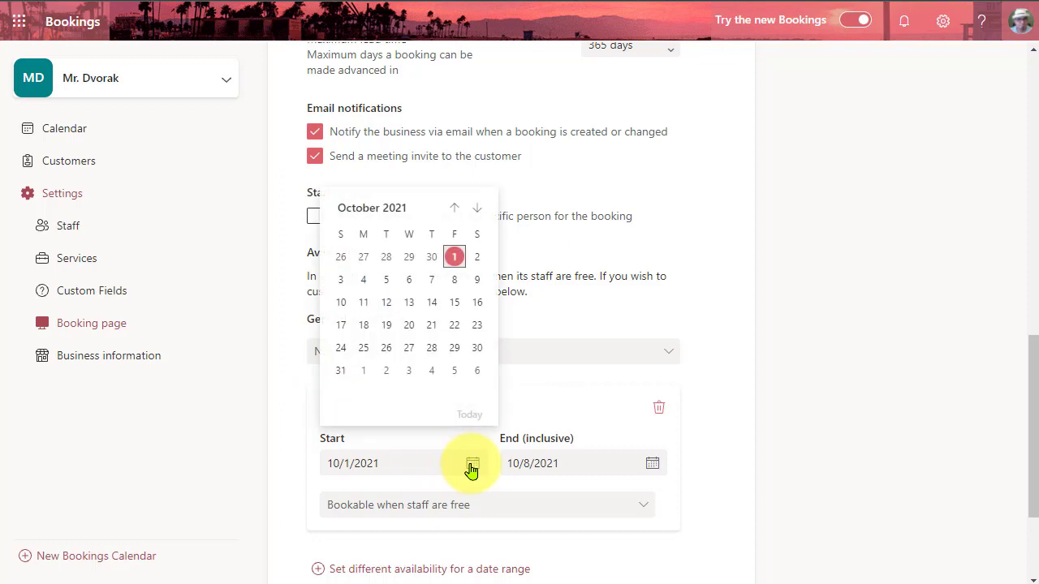
click(364, 325)
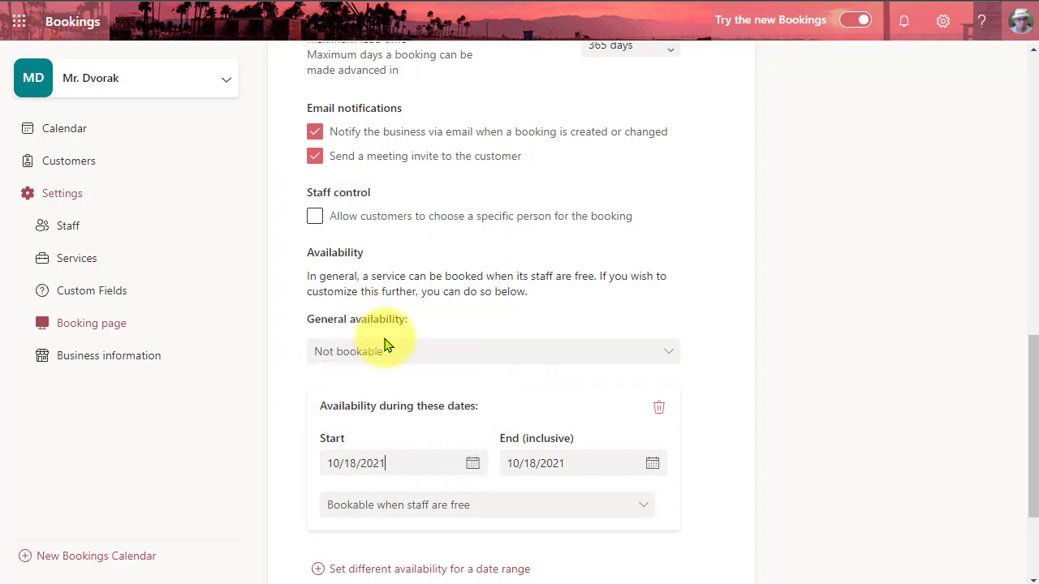
click(652, 465)
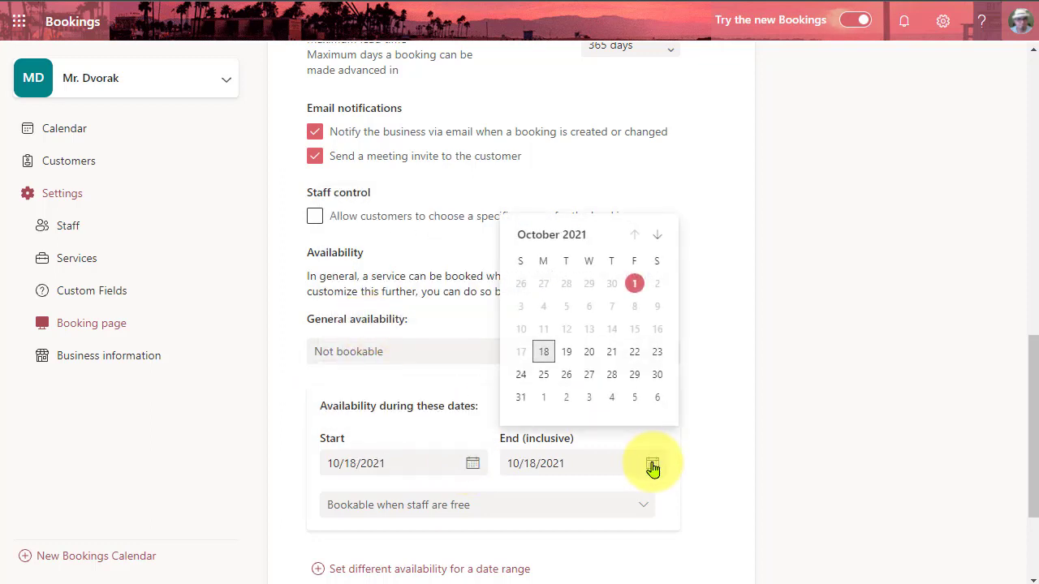
click(634, 377)
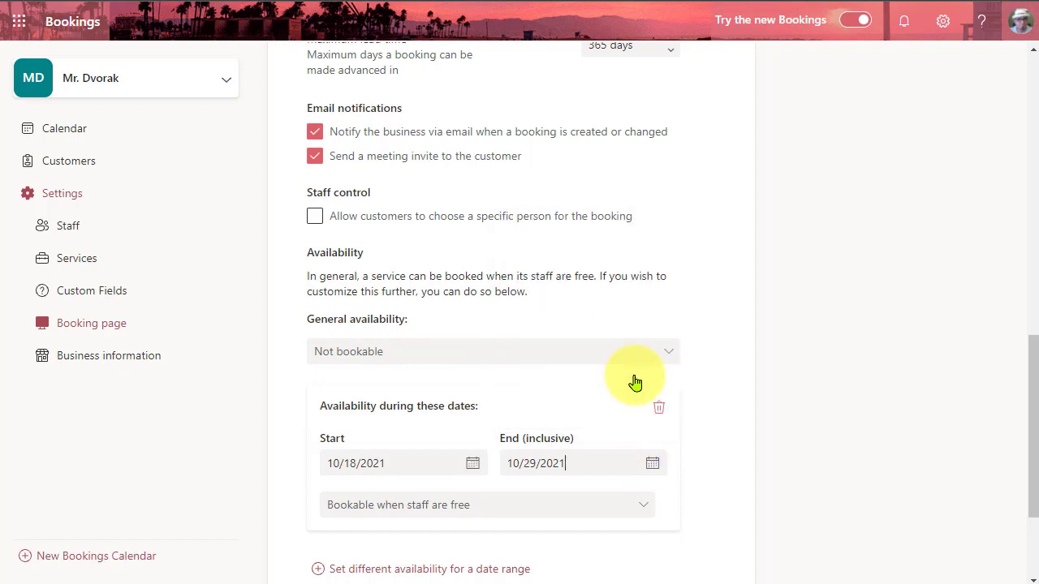
scroll(690, 406, down, 2)
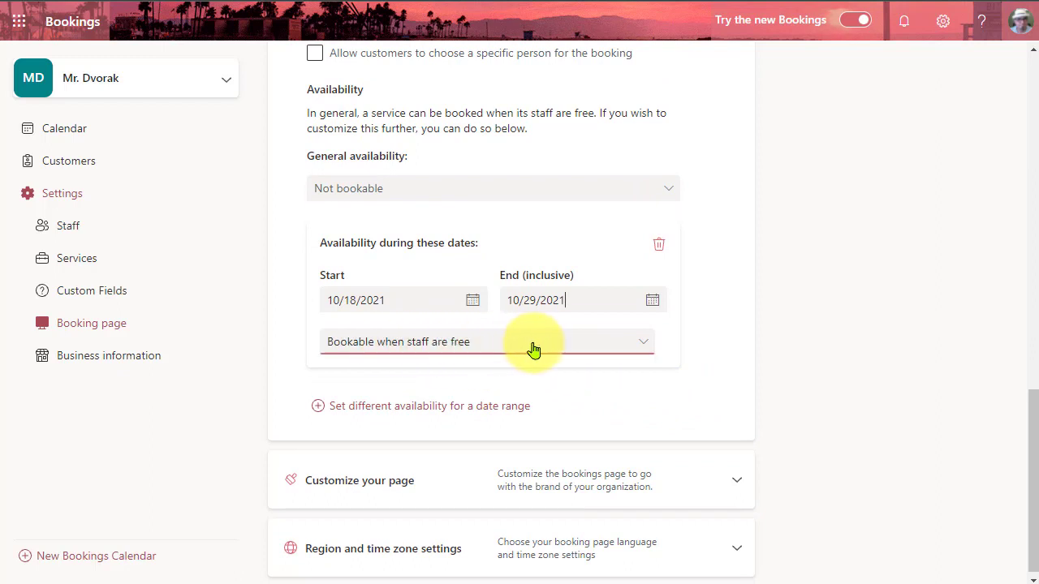
click(642, 347)
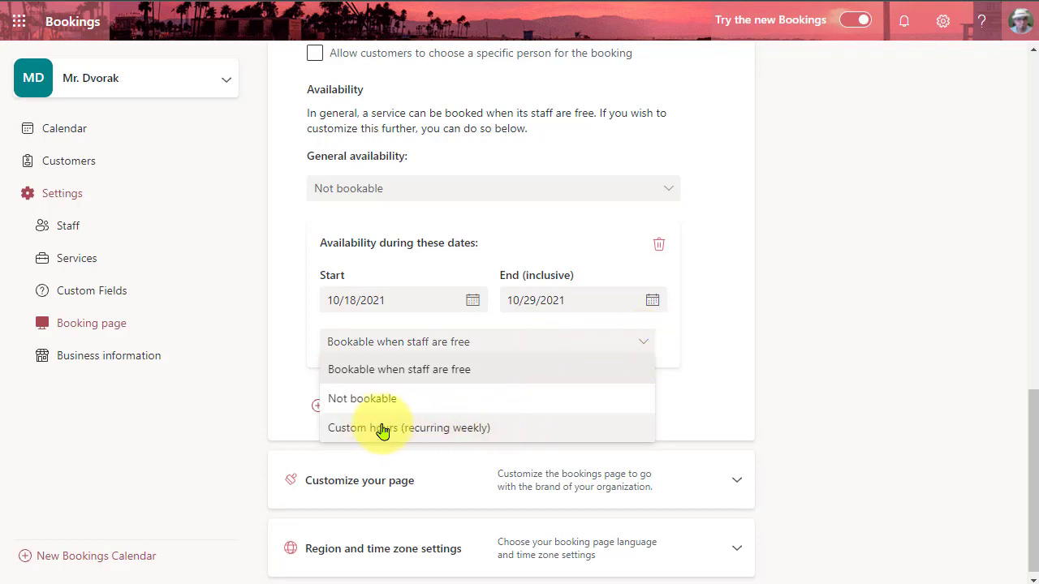
Use custom weekly hours for the date range and set Monday to 7:00–8:00 AM.
click(412, 430)
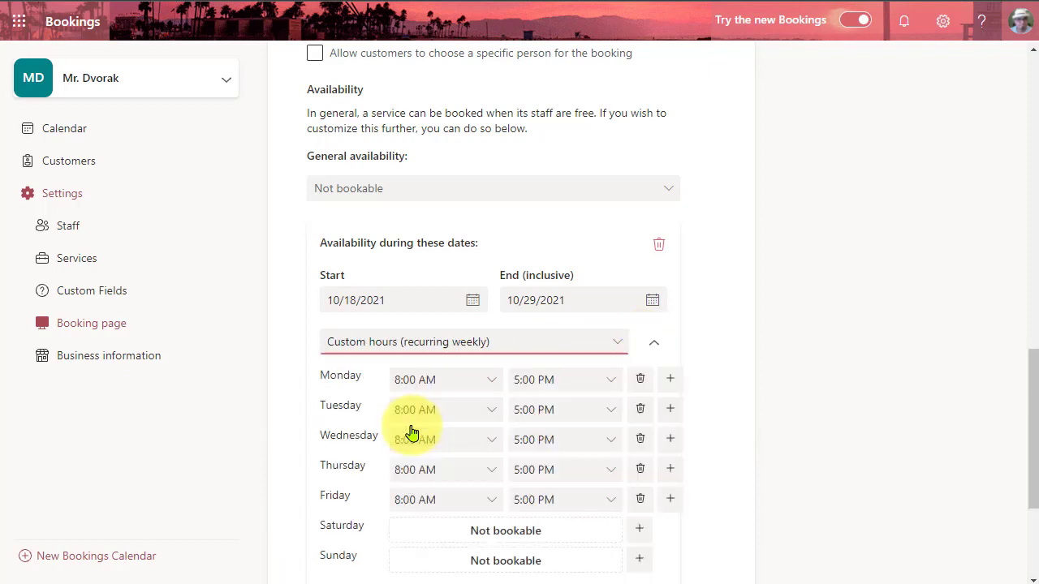
scroll(731, 332, down, 2)
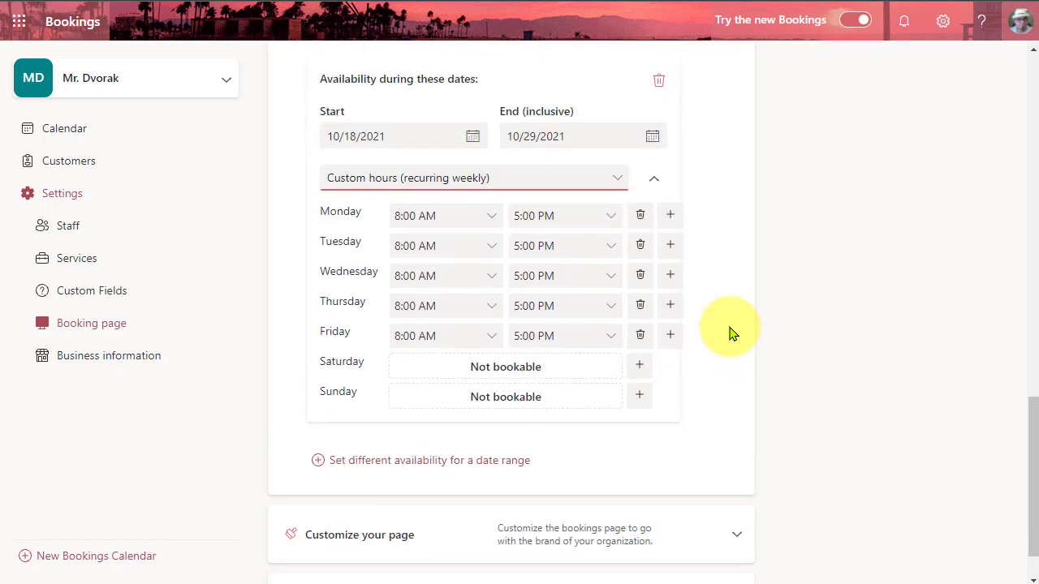
click(487, 223)
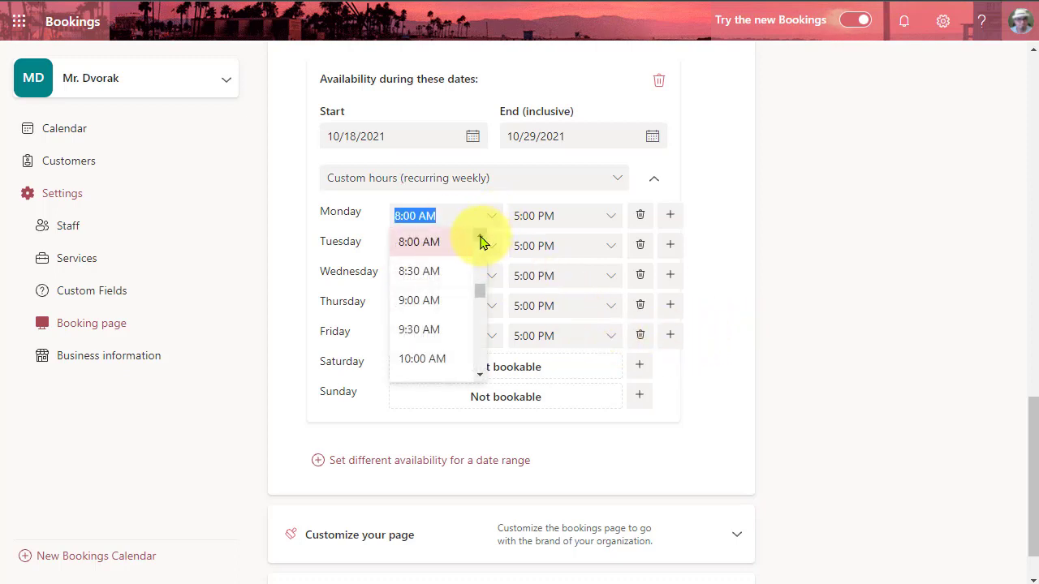
click(480, 241)
click(480, 241)
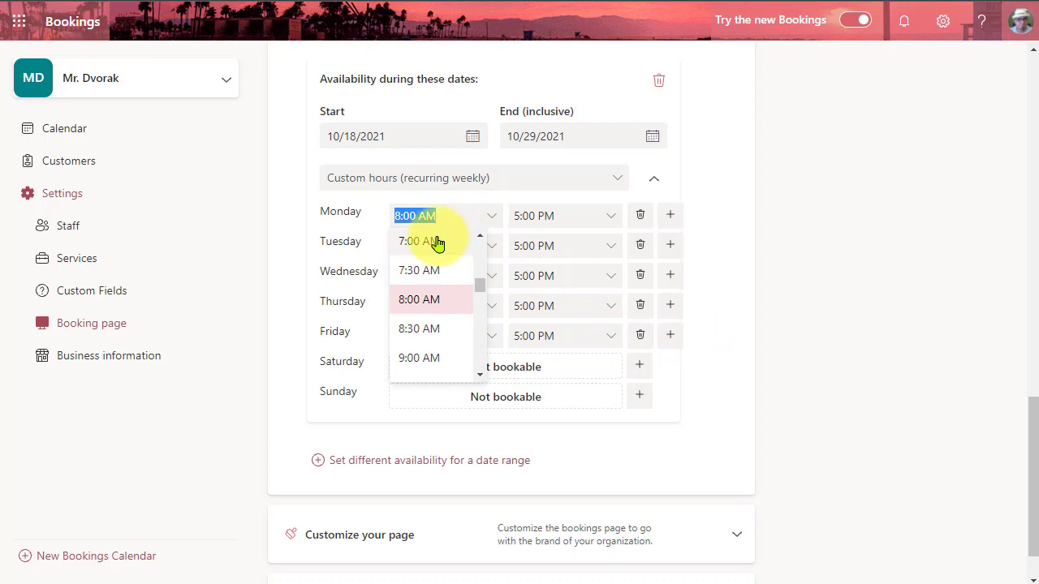
click(438, 244)
click(605, 219)
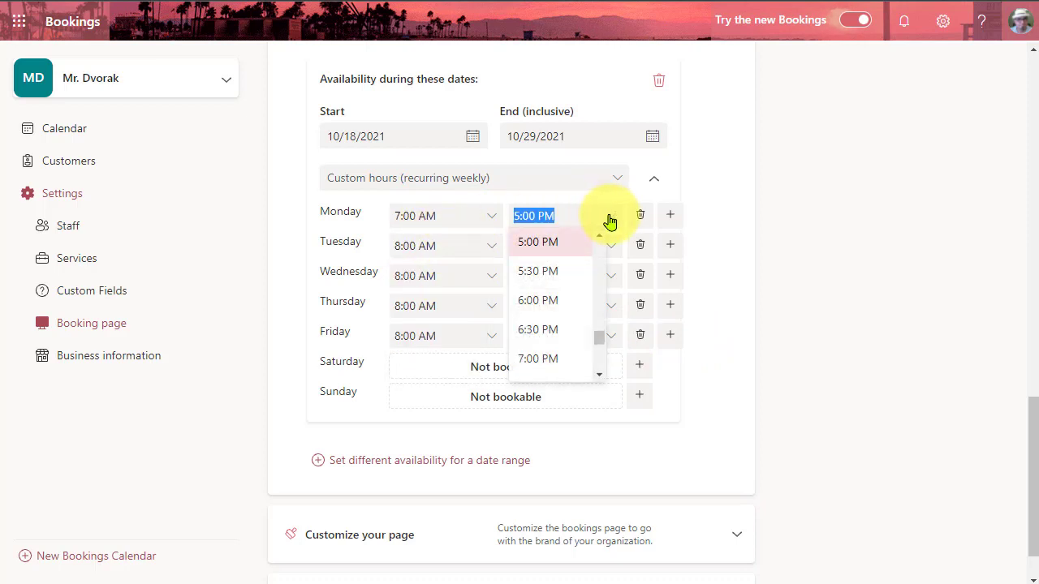
scroll(598, 252, up, 1)
scroll(599, 255, up, 2)
scroll(599, 255, up, 2)
scroll(599, 255, up, 1)
scroll(600, 257, up, 1)
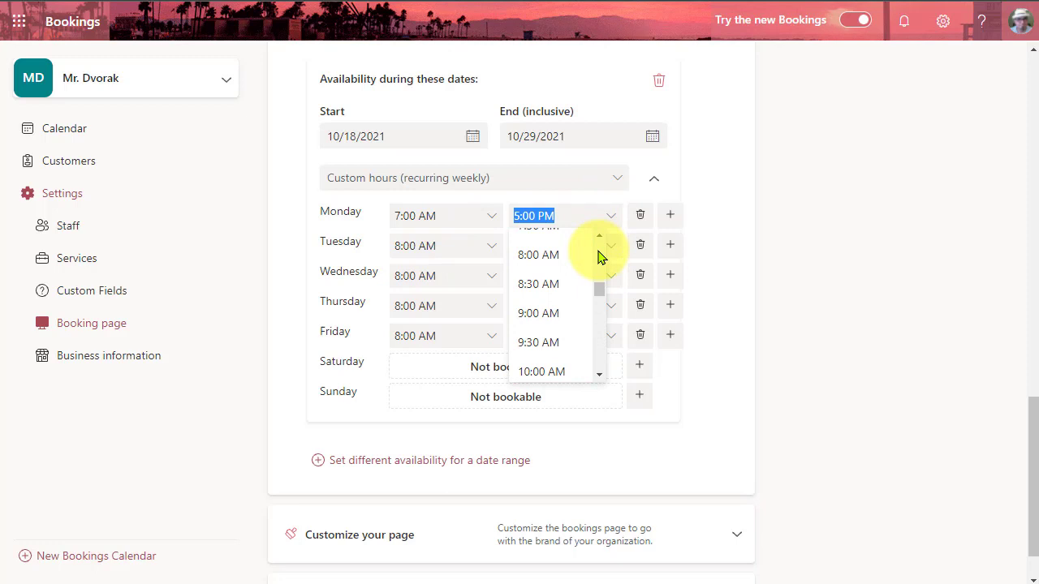
click(543, 257)
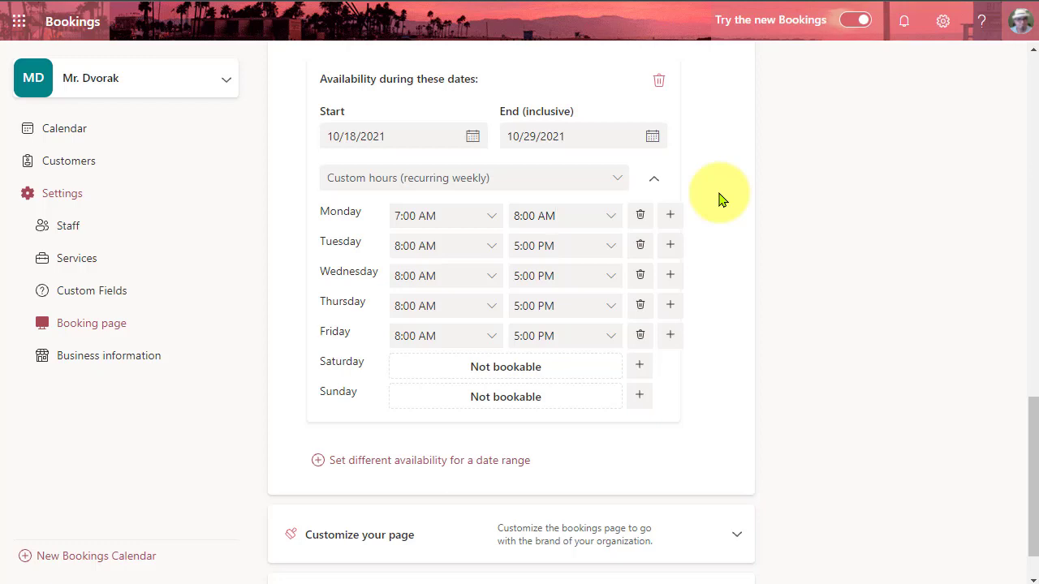
Add a second Monday time range from 2:00 PM to 5:00 PM.
click(670, 216)
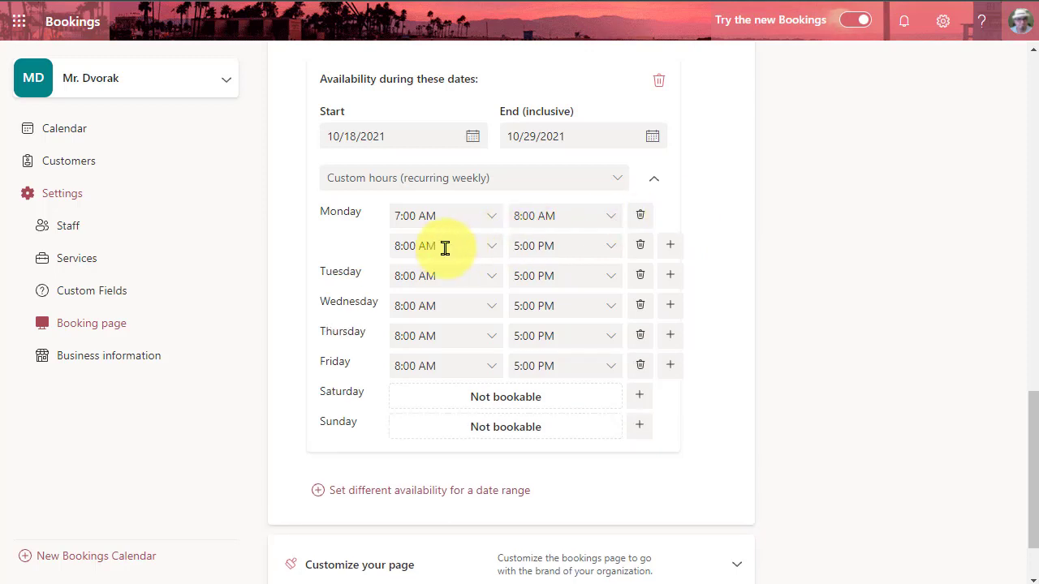
click(490, 252)
scroll(480, 369, down, 1)
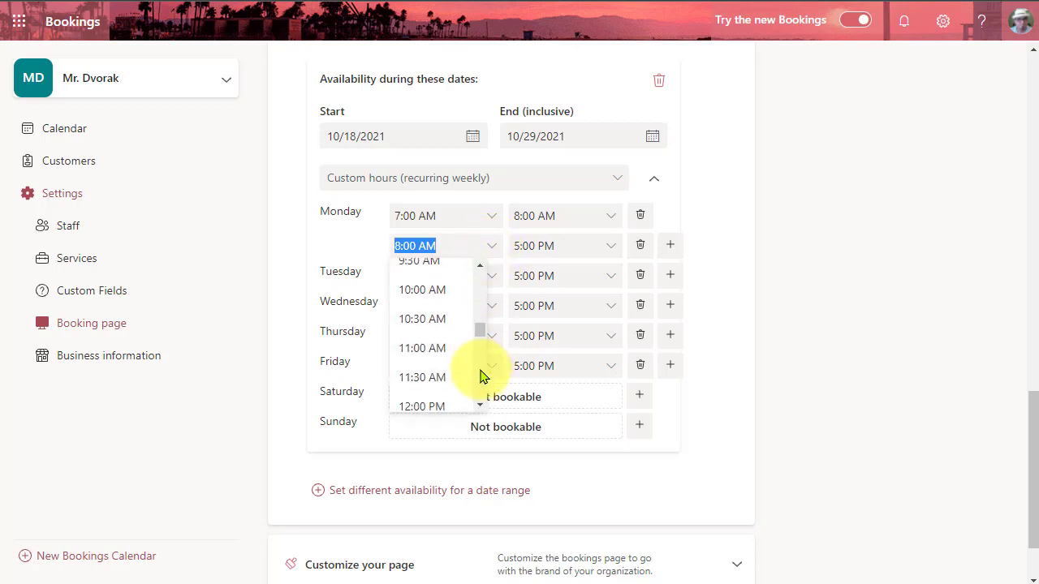
scroll(481, 373, down, 2)
click(425, 357)
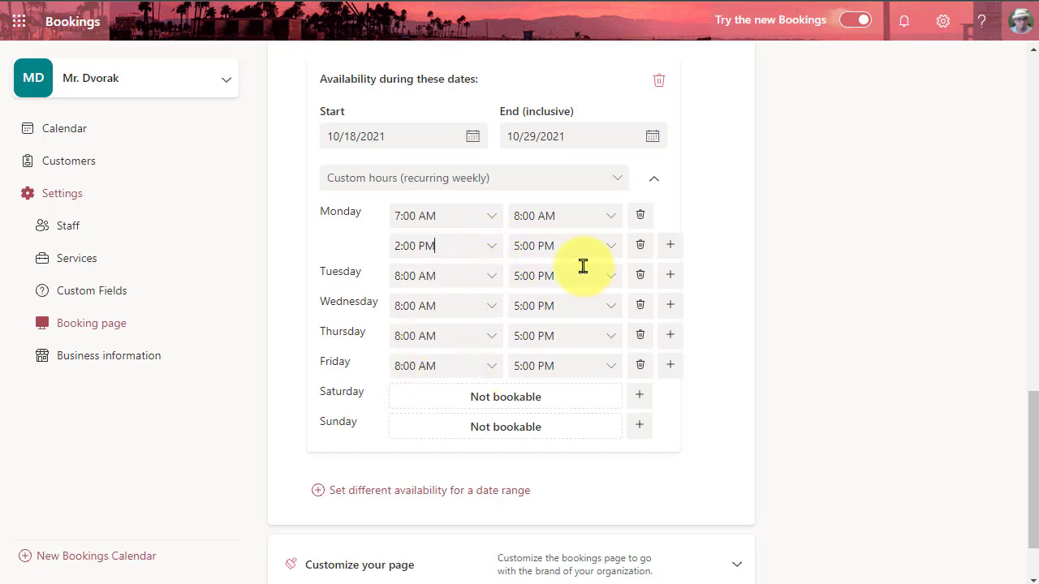
click(611, 252)
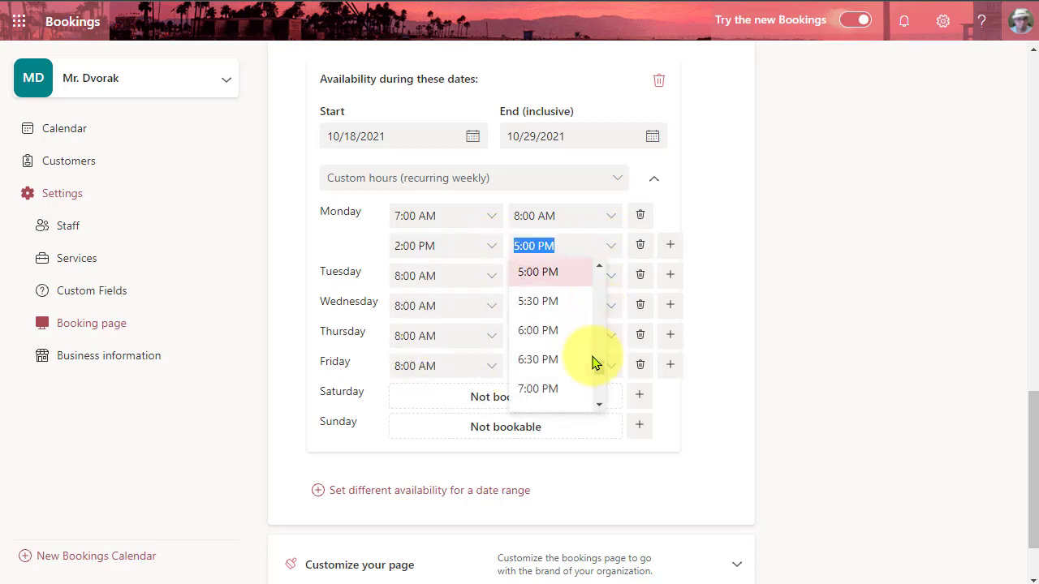
scroll(598, 293, up, 1)
scroll(598, 294, up, 1)
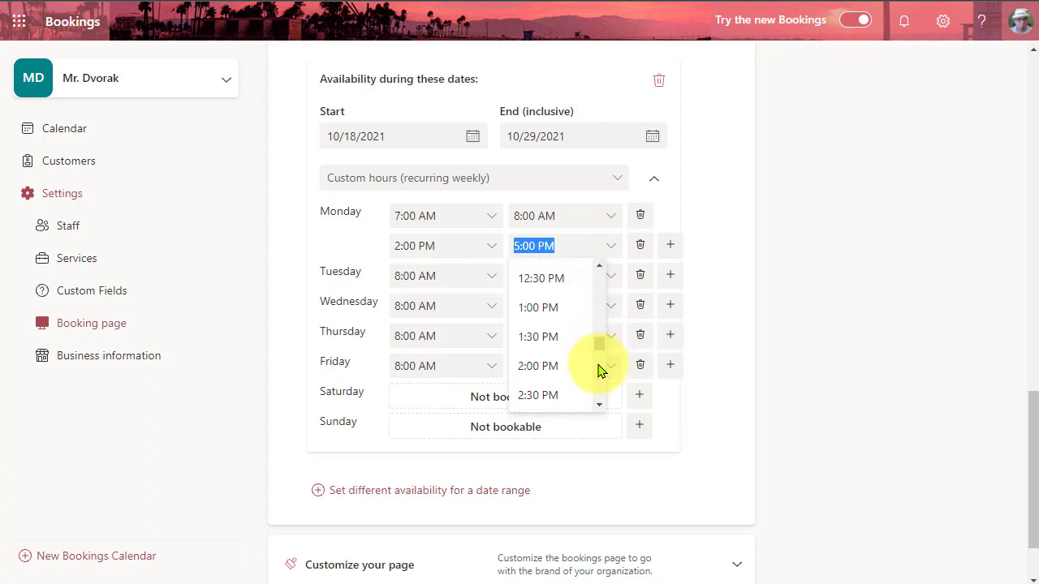
scroll(600, 385, down, 1)
scroll(602, 388, down, 1)
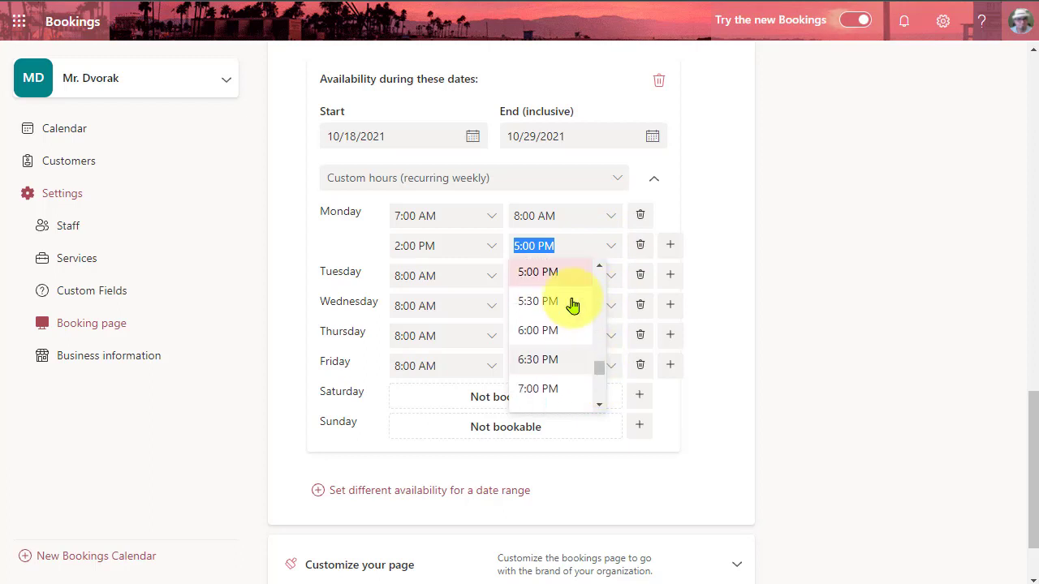
click(549, 276)
click(737, 248)
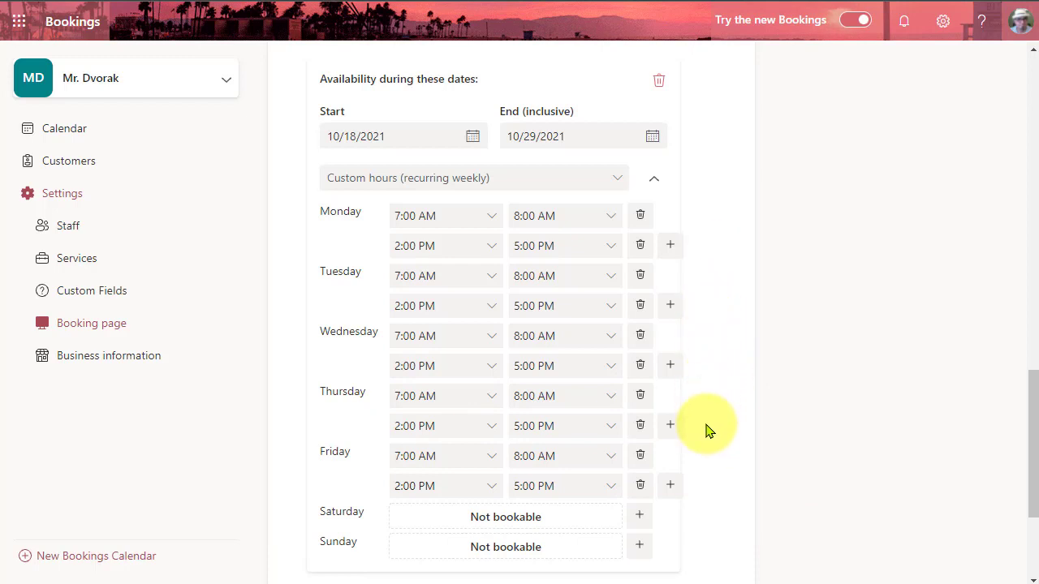
Under Customize your page, choose the last teal colour theme.
scroll(706, 431, down, 2)
scroll(706, 430, down, 1)
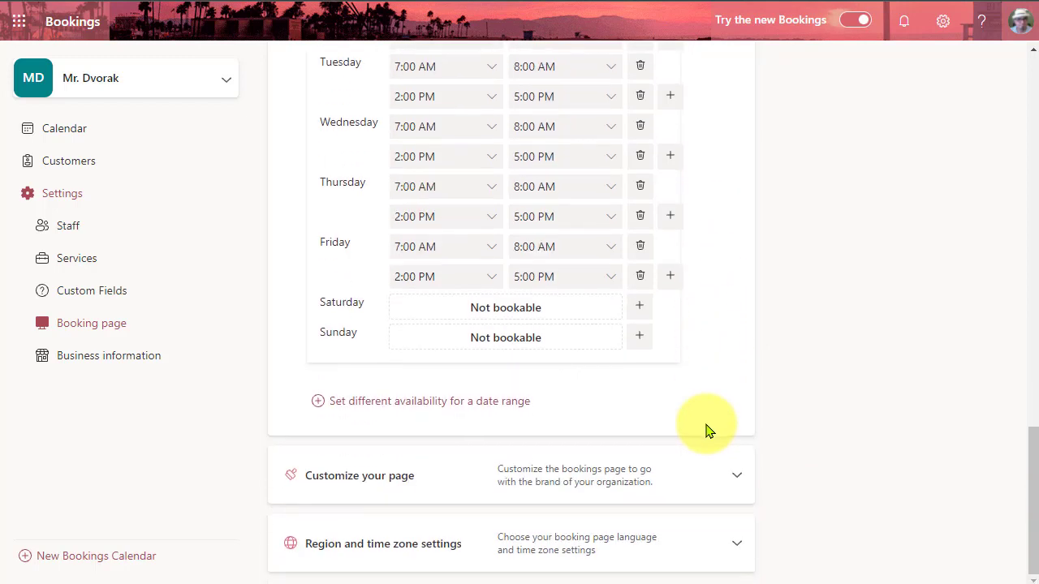
click(734, 478)
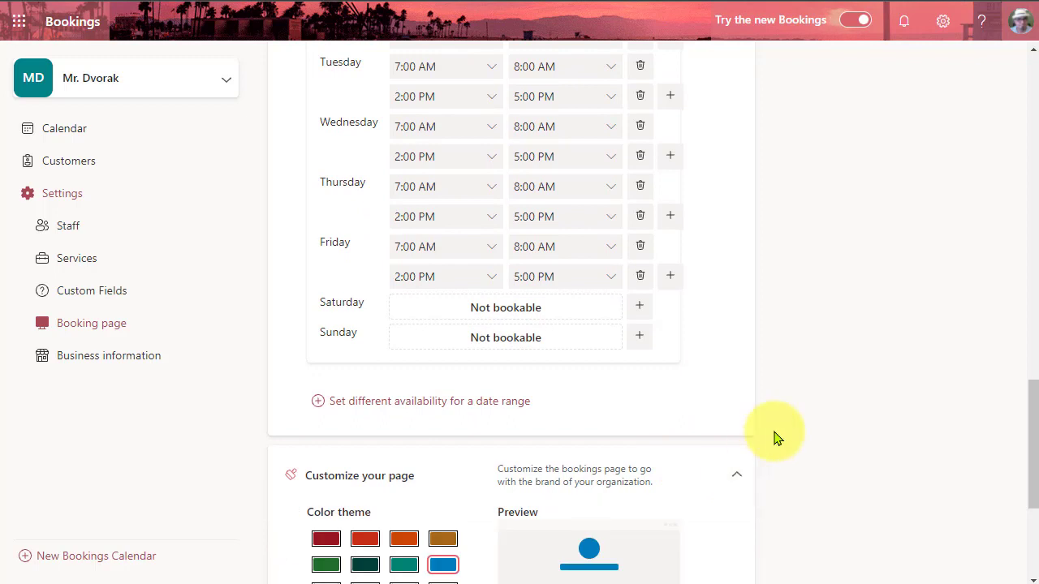
scroll(730, 442, down, 3)
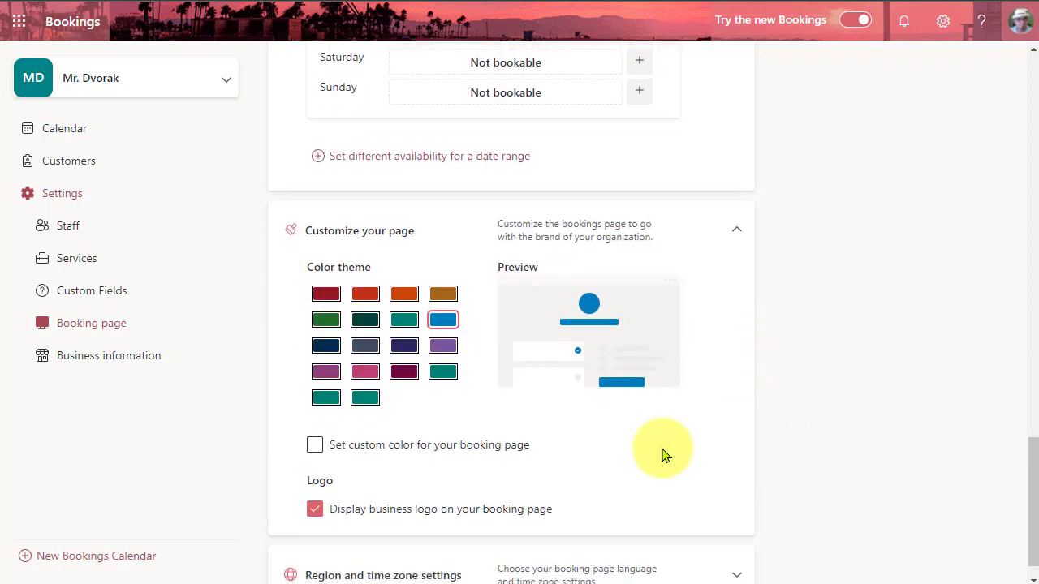
click(404, 297)
click(327, 347)
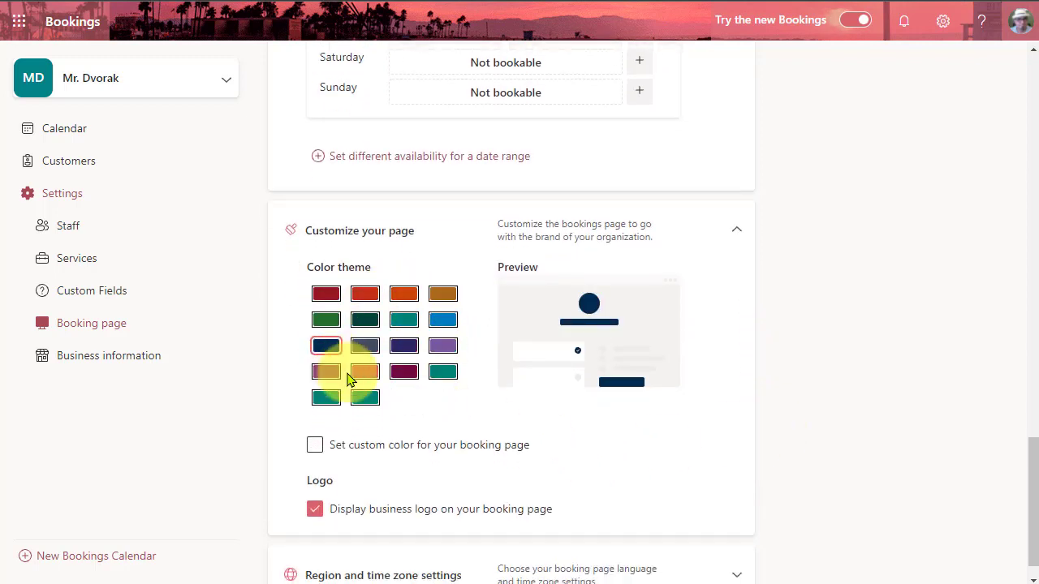
click(365, 398)
scroll(694, 369, down, 1)
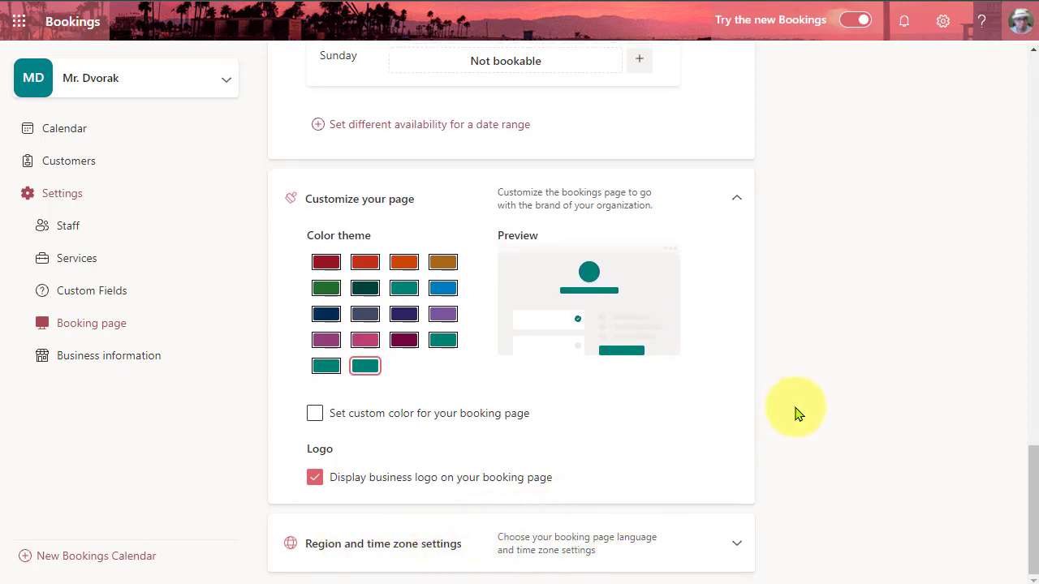
Save the booking page settings.
scroll(795, 414, up, 2)
scroll(795, 414, up, 2)
scroll(796, 414, up, 2)
scroll(795, 414, up, 2)
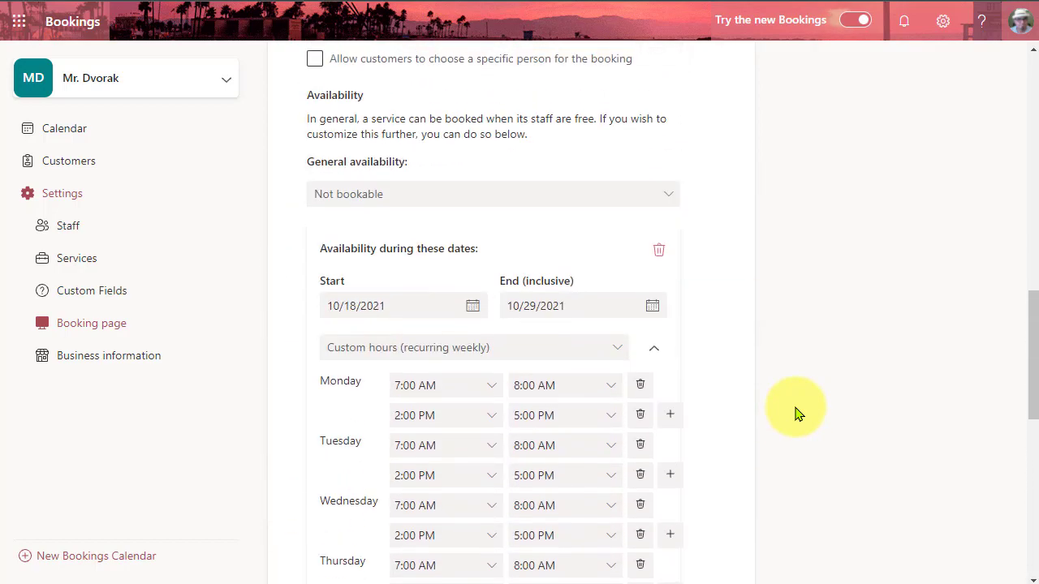
scroll(796, 414, up, 4)
scroll(795, 414, up, 2)
scroll(795, 413, up, 6)
scroll(795, 414, up, 1)
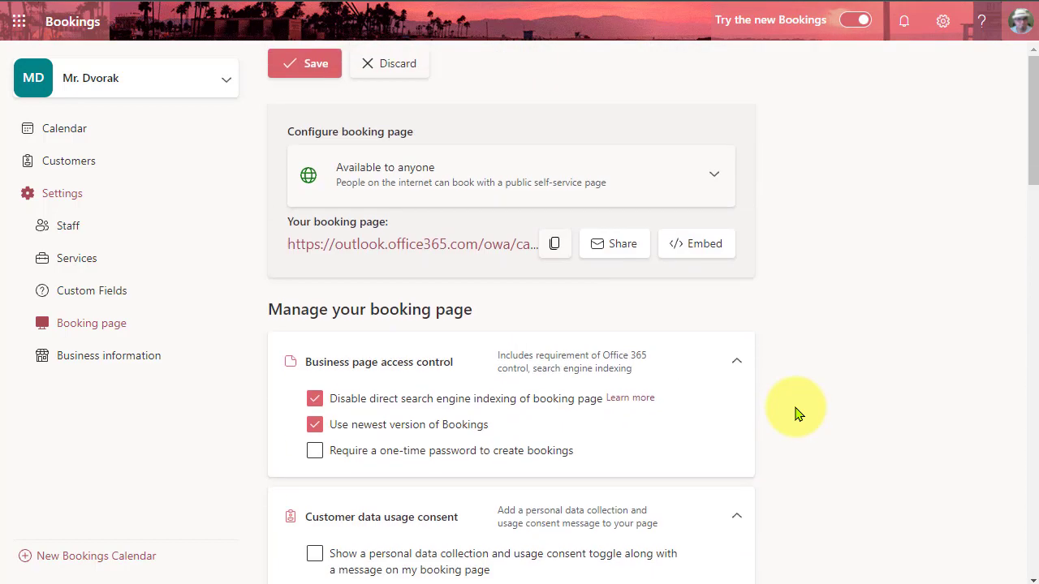
click(314, 73)
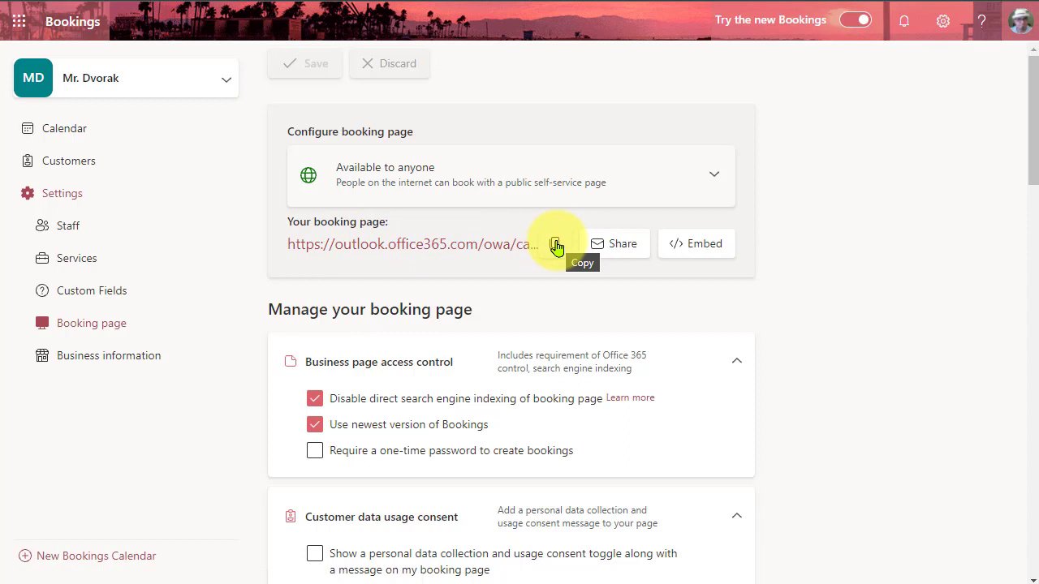
Open the public booking page link in a new browser tab and switch to it.
right_click(473, 255)
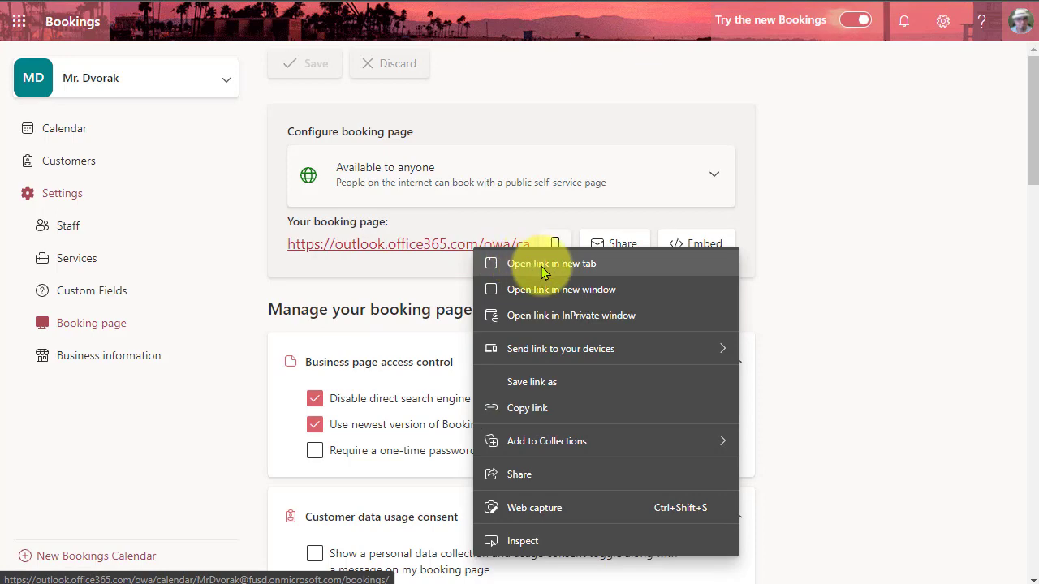
click(587, 268)
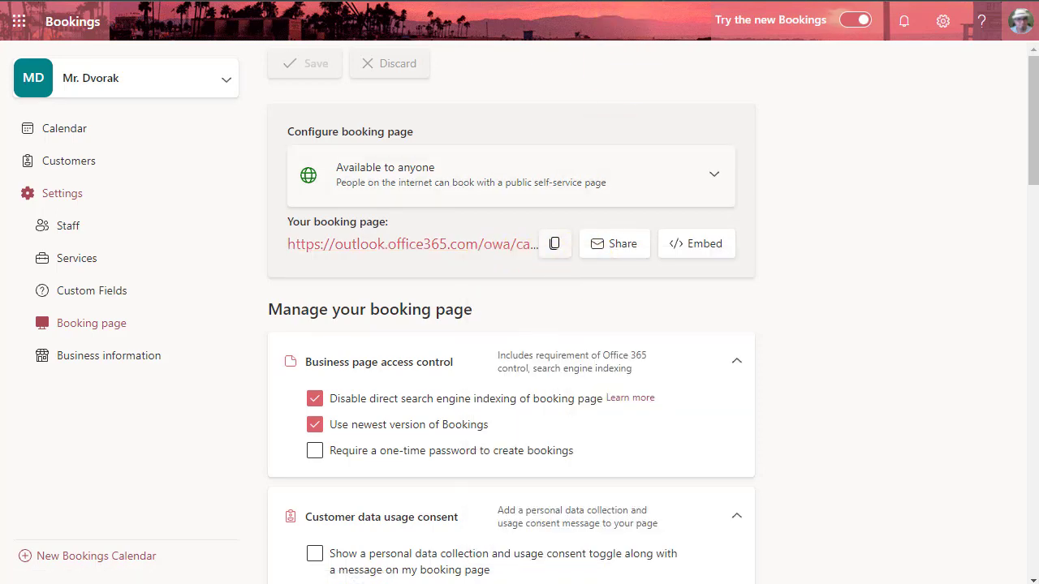
key(ctrl+Tab)
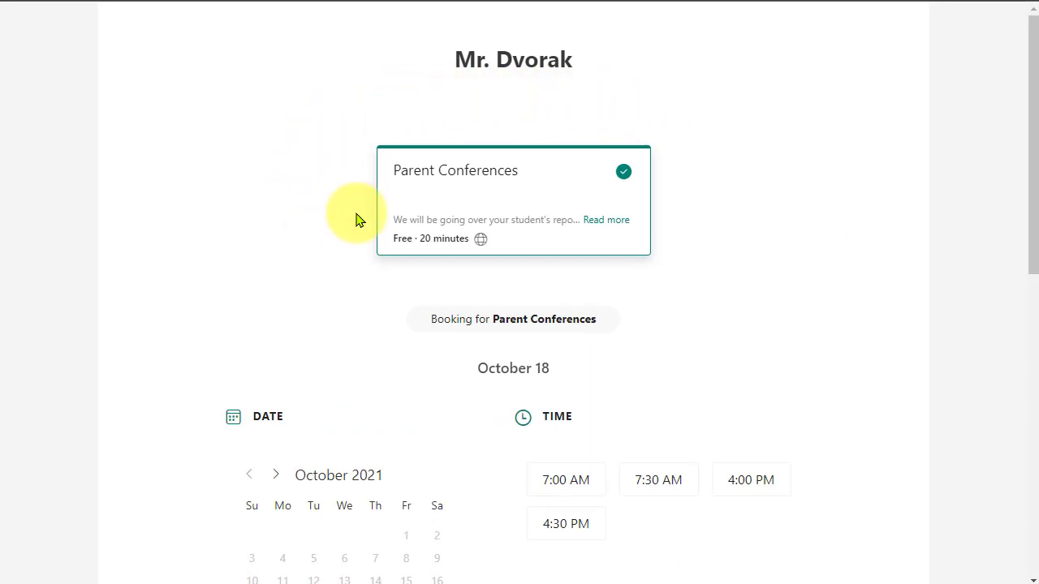
click(603, 225)
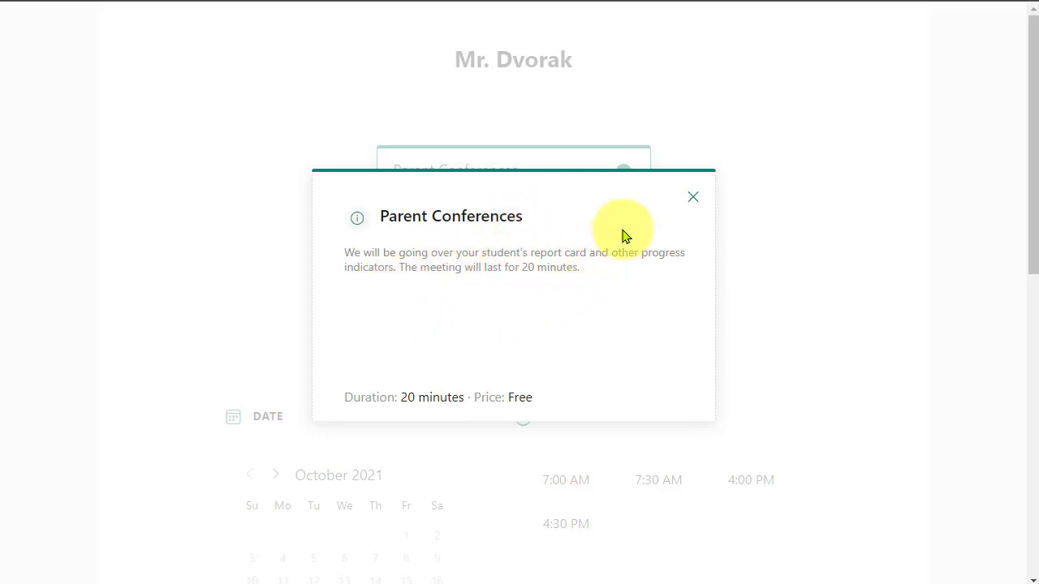
click(694, 198)
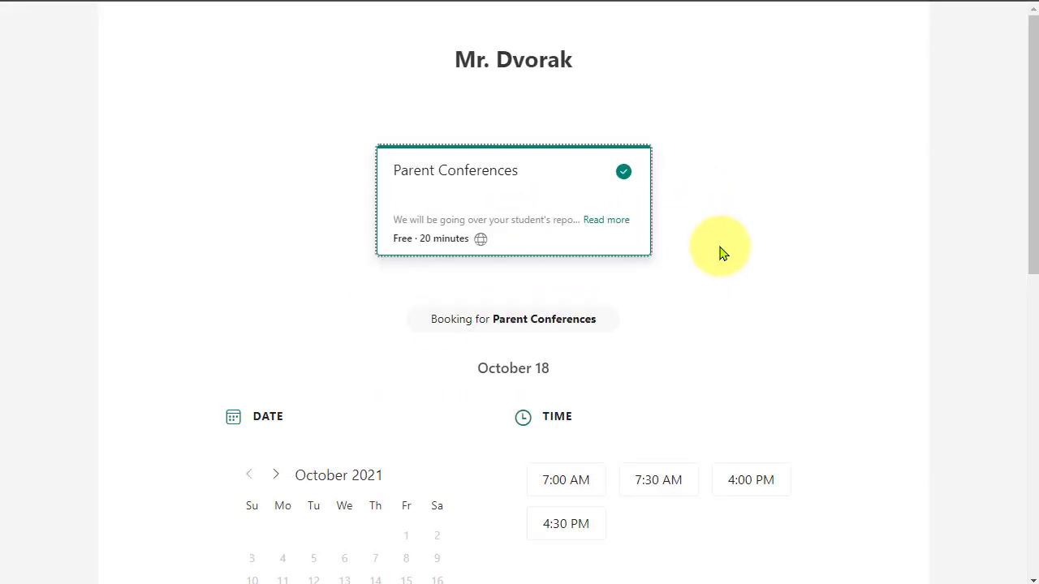
scroll(319, 304, down, 2)
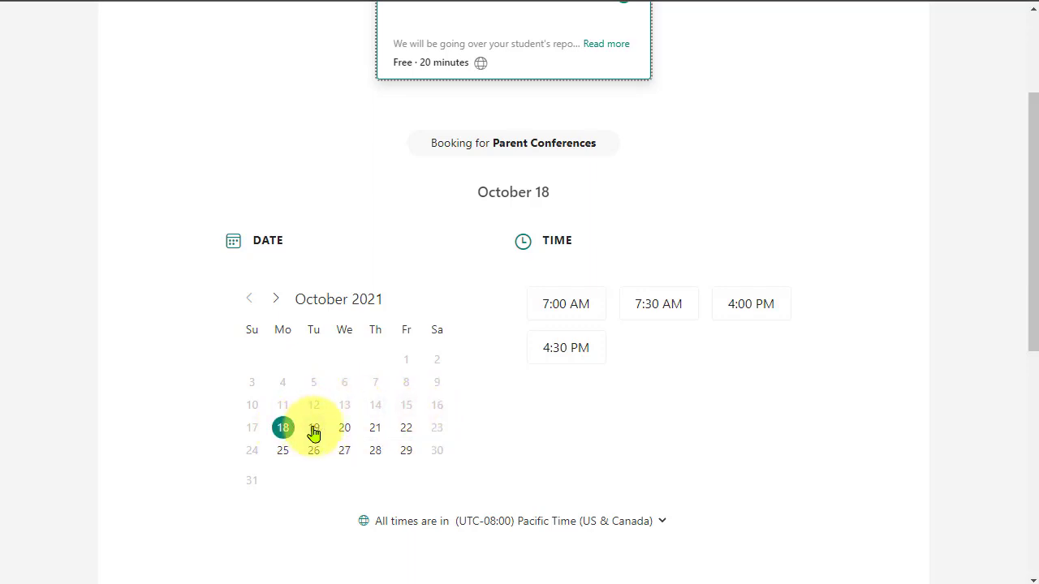
click(315, 431)
click(373, 430)
click(403, 430)
click(284, 456)
click(311, 459)
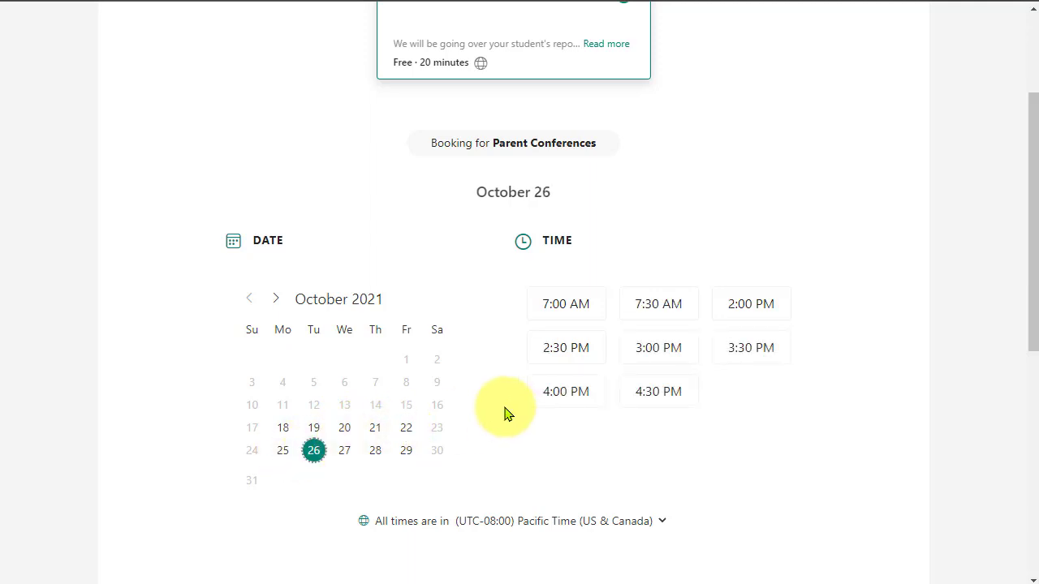
click(344, 449)
click(343, 428)
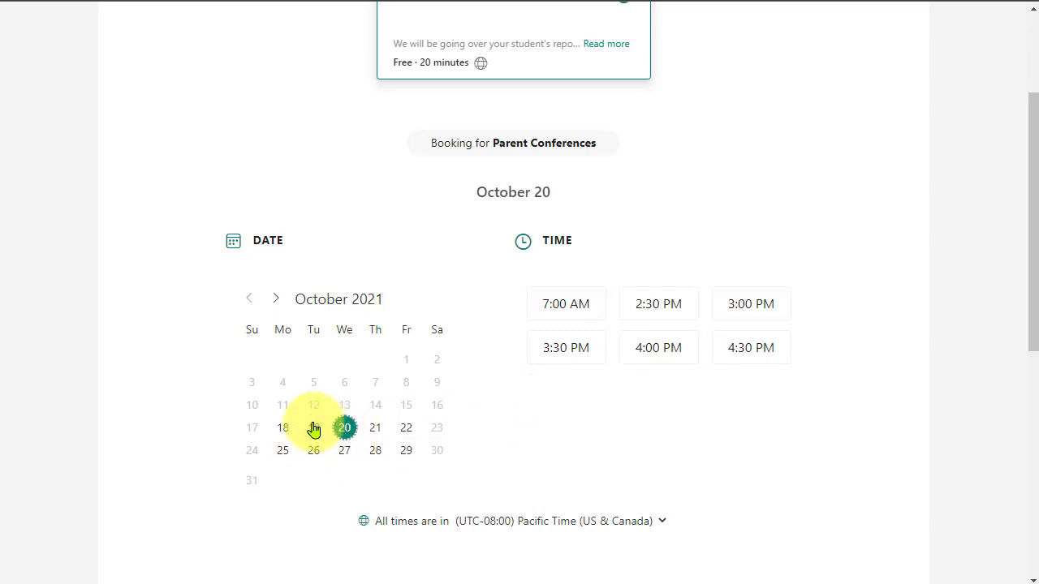
click(313, 428)
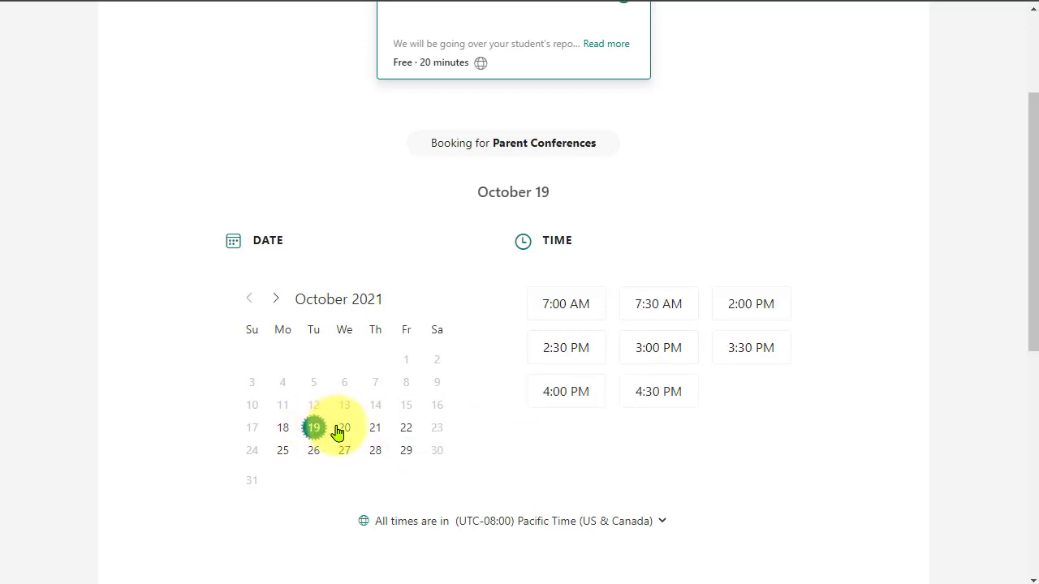
click(340, 432)
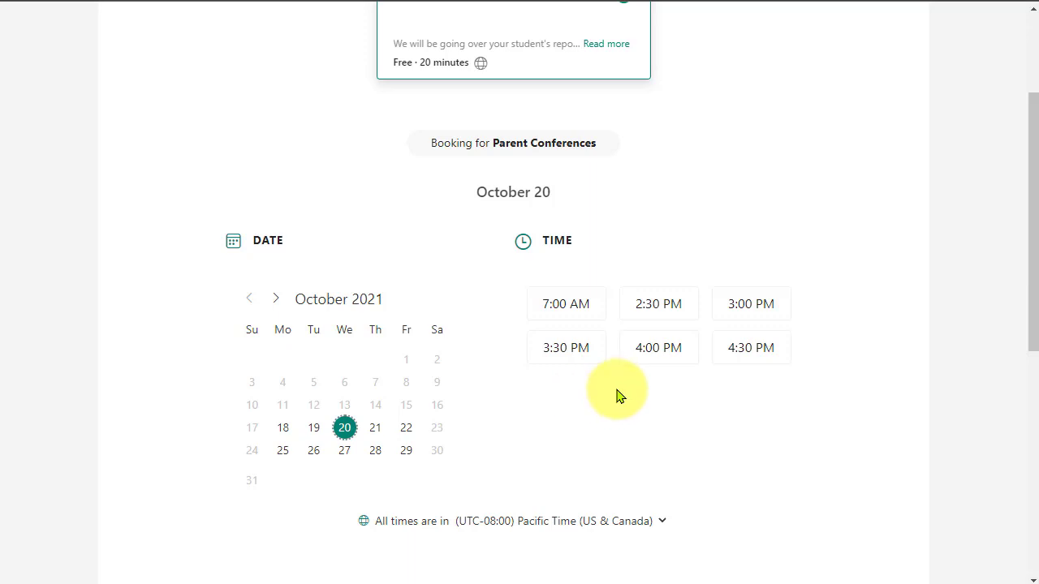
click(284, 432)
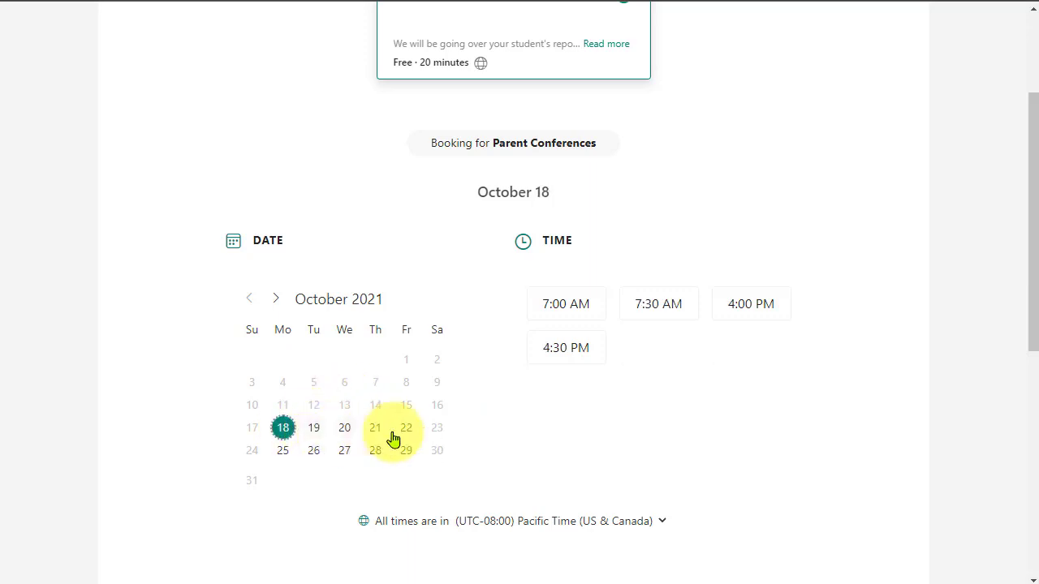
Choose the 4:30 PM October 18 slot and review the booking details form below.
click(558, 359)
scroll(730, 358, down, 2)
scroll(706, 357, down, 2)
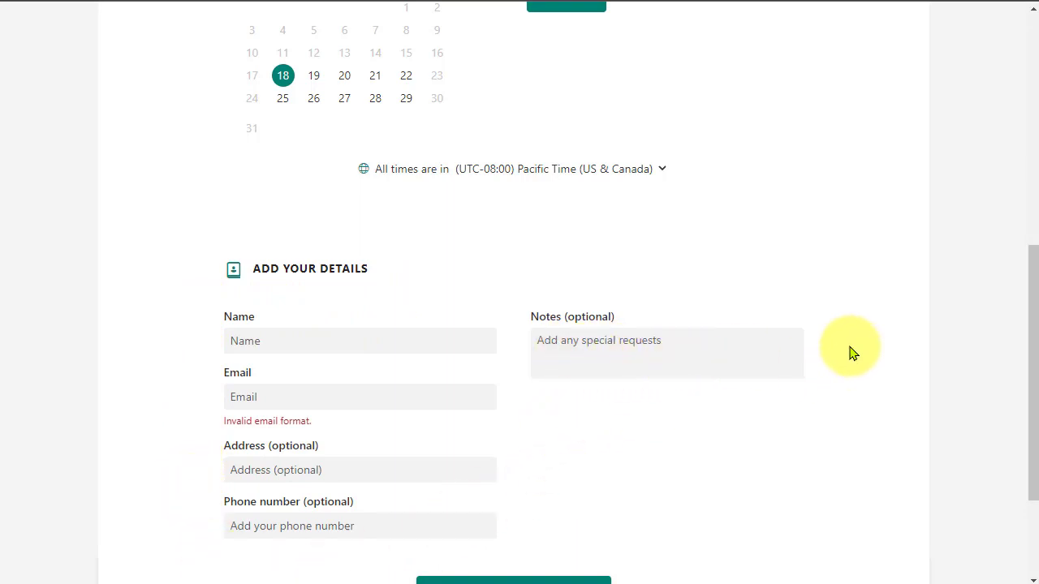
scroll(849, 350, down, 1)
scroll(849, 350, down, 2)
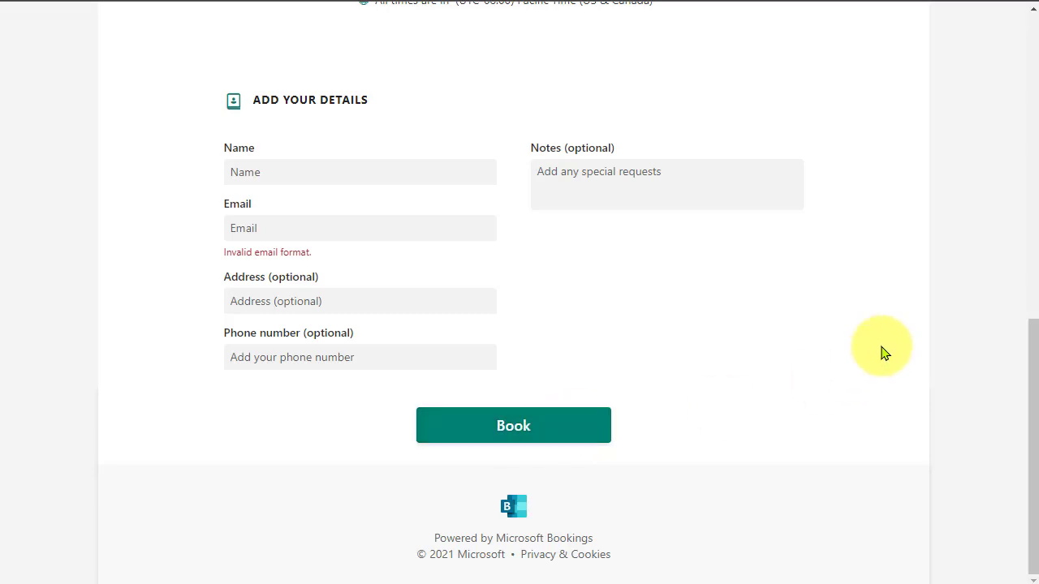
scroll(884, 353, up, 3)
scroll(884, 353, up, 3)
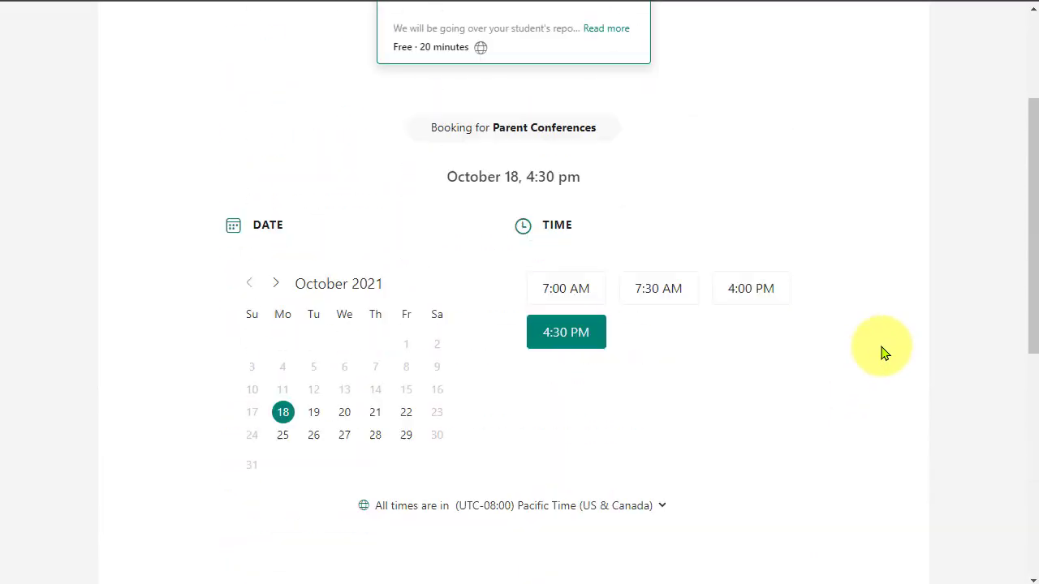
scroll(885, 353, up, 2)
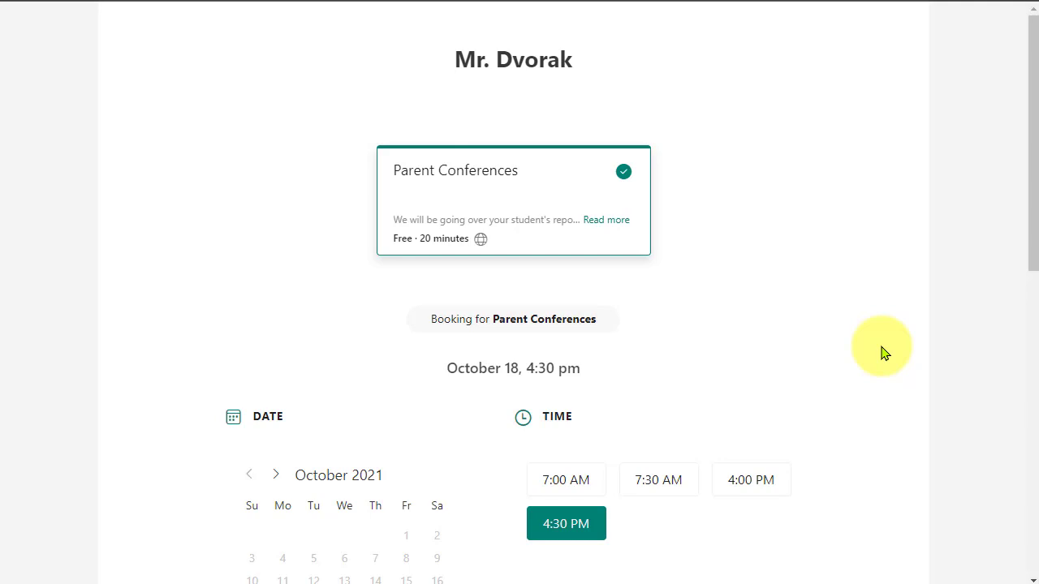